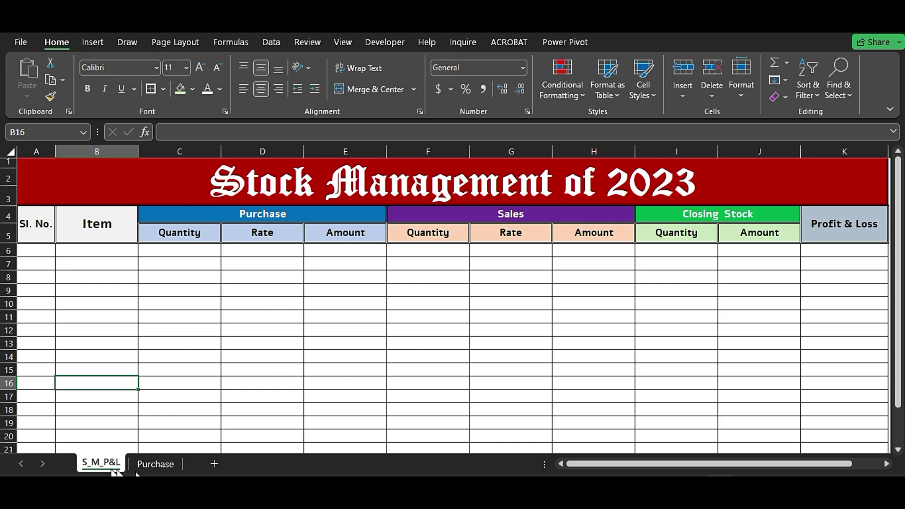
# Fill the Sl. No. column of the S_M_P&L sheet with serial numbers 1 to 15 in A6:A20
pyautogui.click(165, 468)
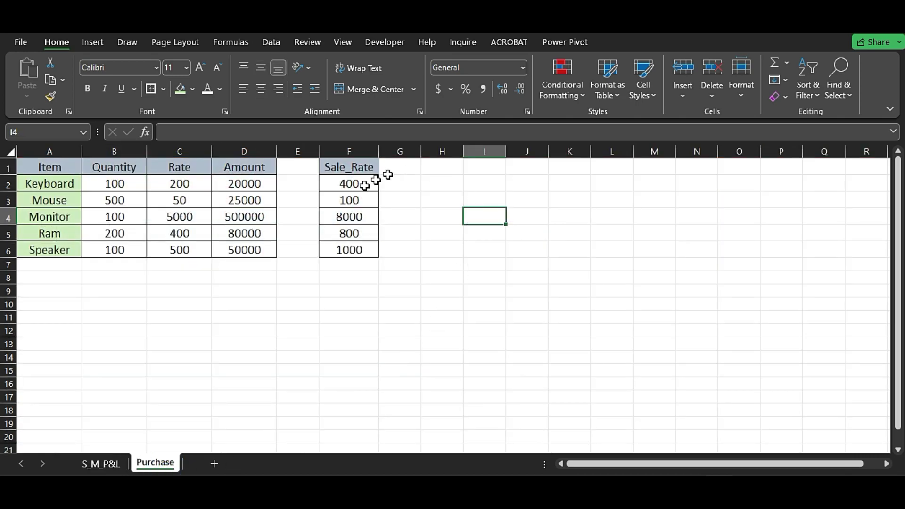
pyautogui.click(104, 463)
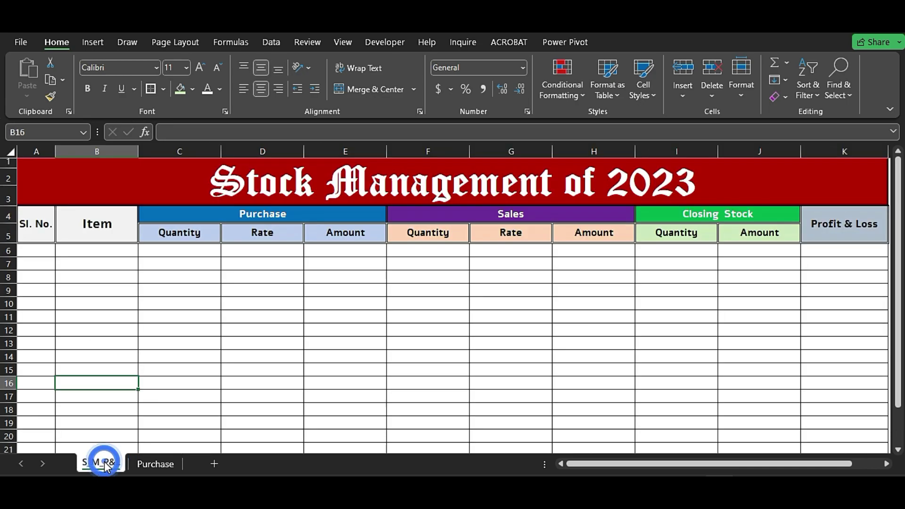
pyautogui.click(47, 250)
pyautogui.click(43, 224)
pyautogui.click(44, 251)
pyautogui.write('1')
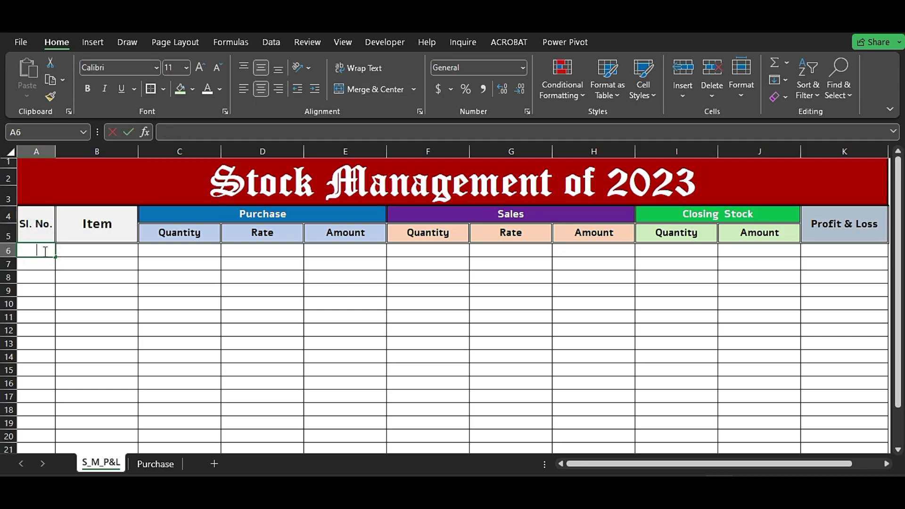
pyautogui.press('Return')
pyautogui.press('Return')
pyautogui.moveTo(43, 251); pyautogui.dragTo(40, 263)
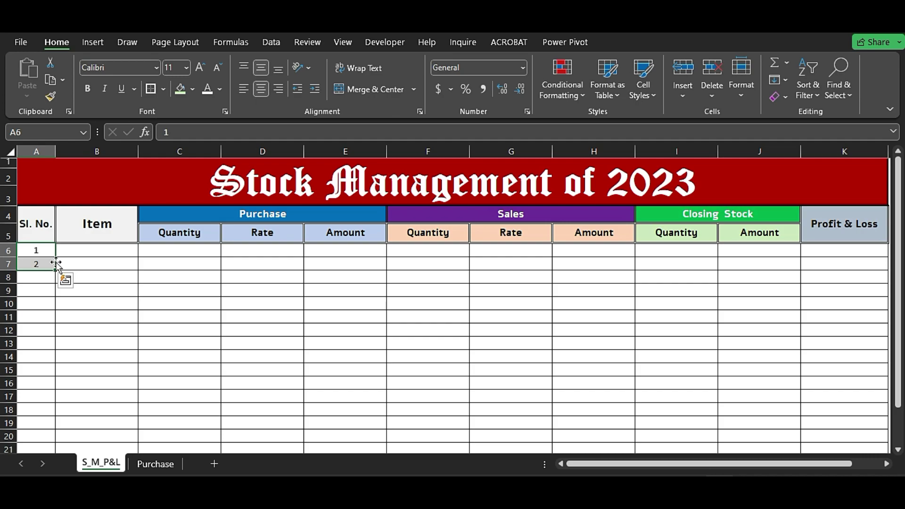
pyautogui.moveTo(56, 271); pyautogui.dragTo(50, 439)
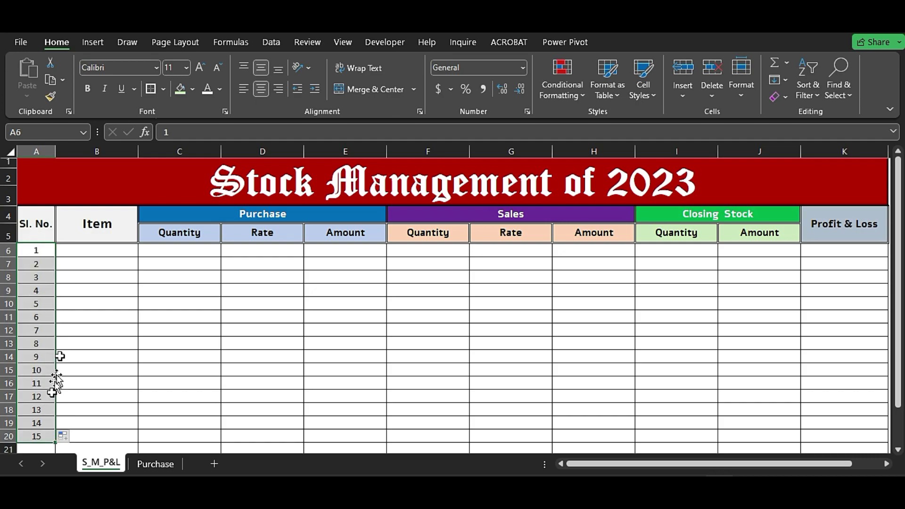
# Examine the item names and the Quantity column on the Purchase sheet
pyautogui.click(79, 253)
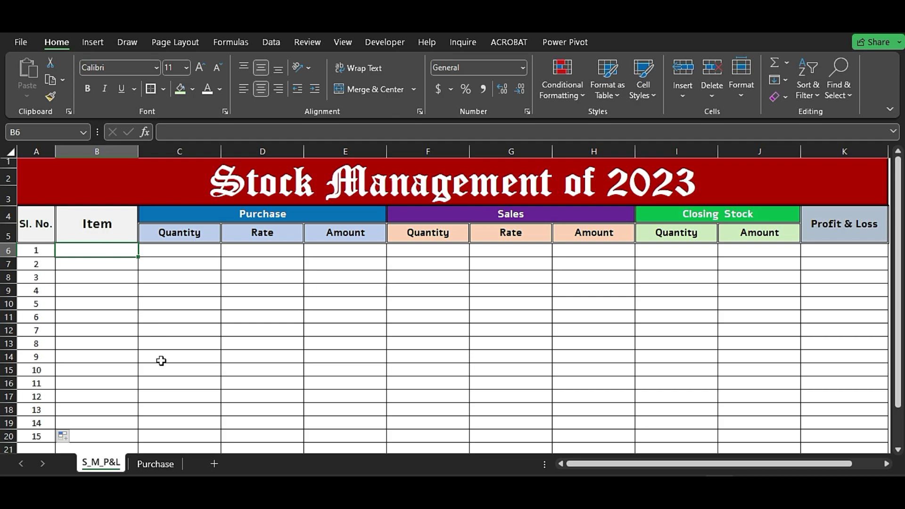
pyautogui.click(159, 459)
pyautogui.click(73, 183)
pyautogui.click(63, 201)
pyautogui.click(64, 220)
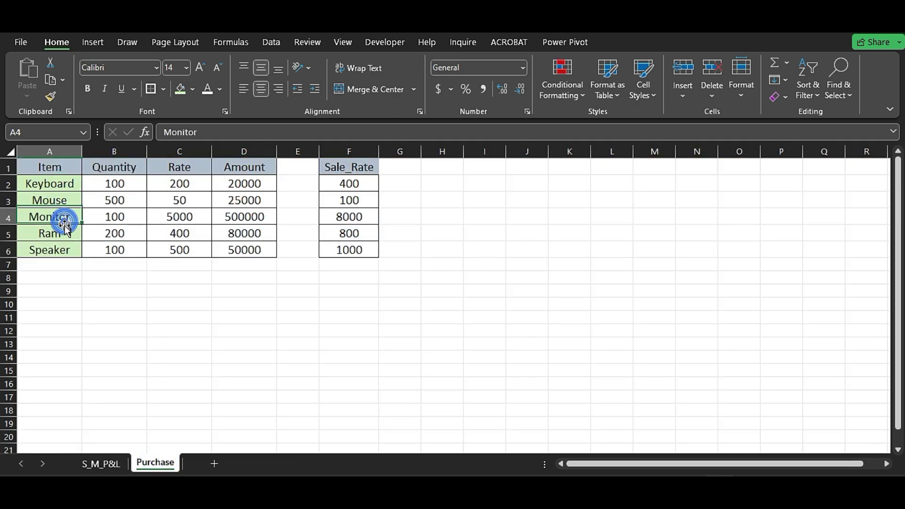
pyautogui.click(58, 274)
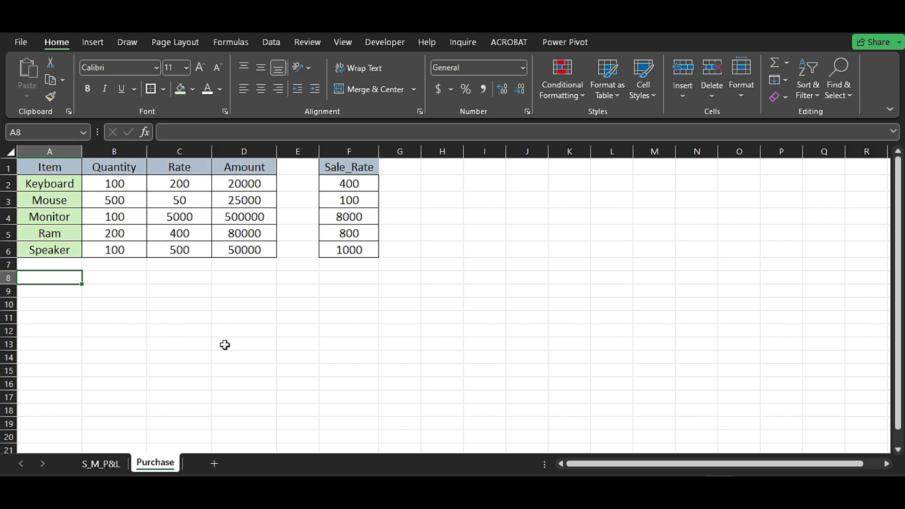
pyautogui.moveTo(50, 181); pyautogui.dragTo(49, 250)
pyautogui.moveTo(126, 169); pyautogui.dragTo(125, 219)
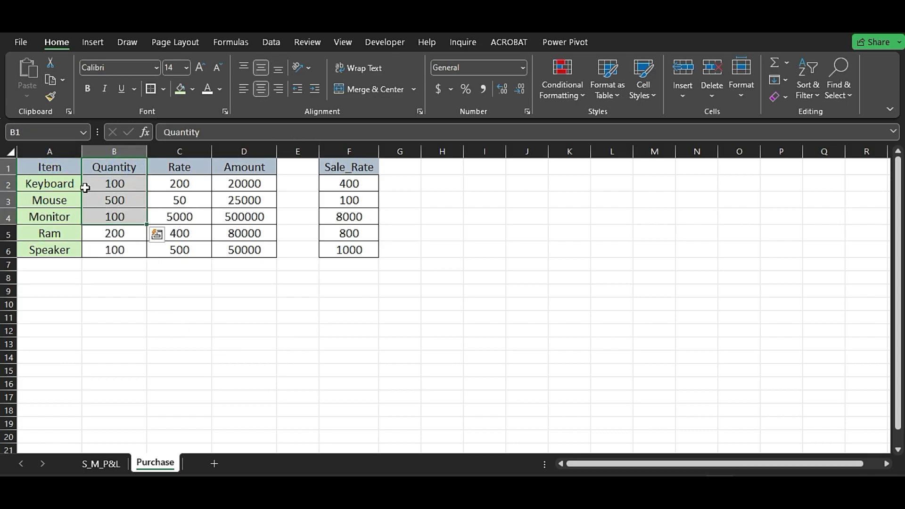
# Examine the Keyboard row on the Purchase sheet, including its quantity, rate, amount formula and sale rate
pyautogui.click(62, 188)
pyautogui.click(111, 185)
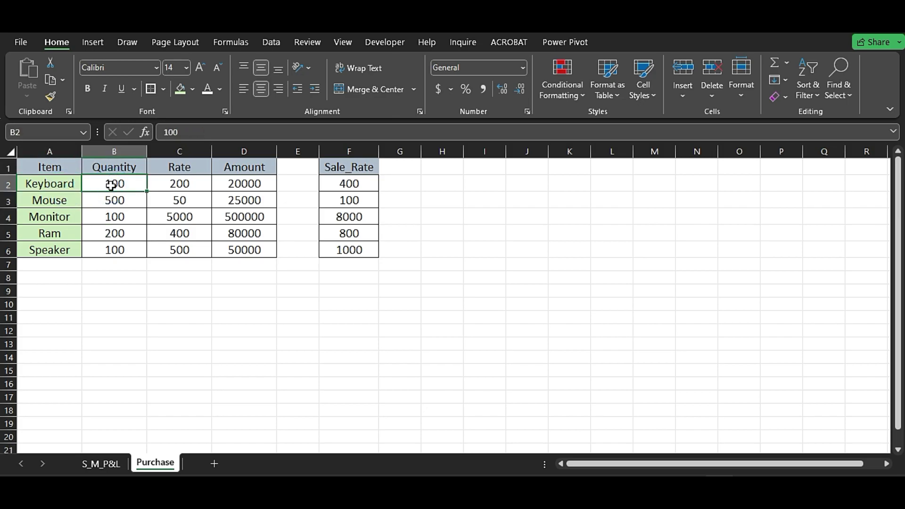
pyautogui.click(180, 186)
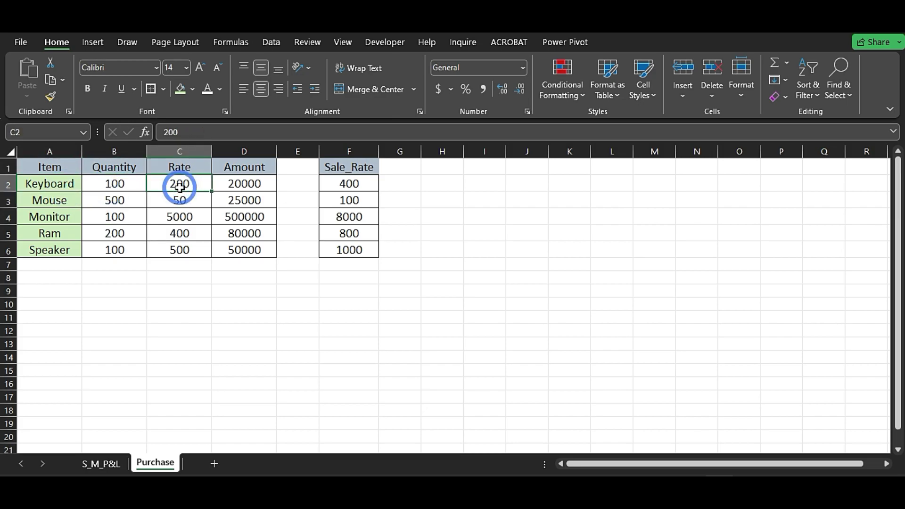
pyautogui.click(237, 183)
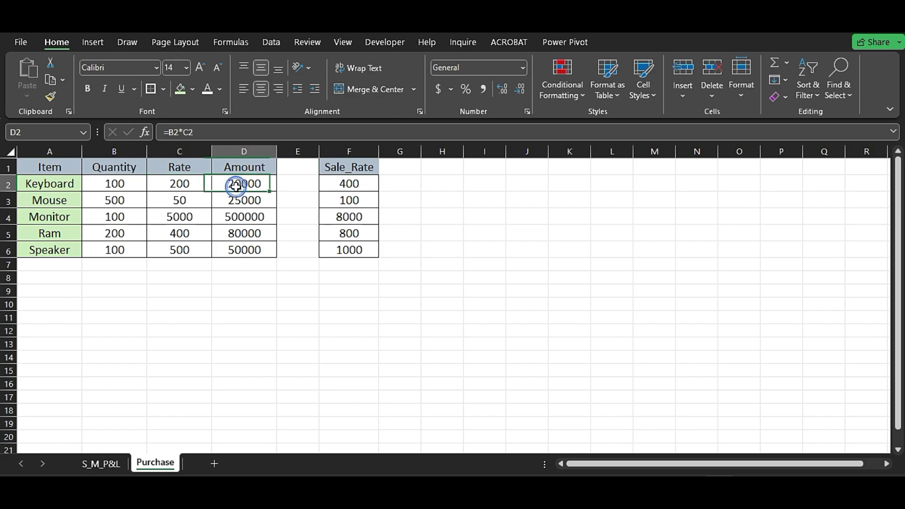
pyautogui.click(135, 189)
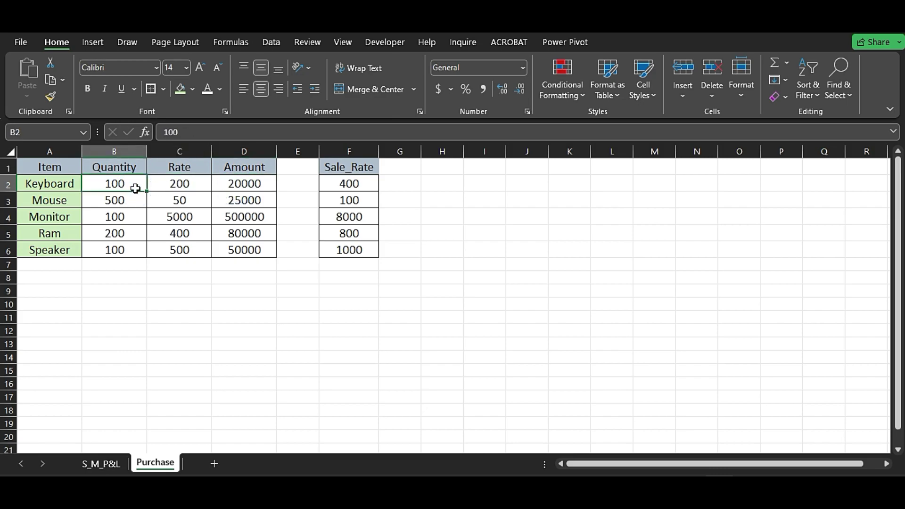
pyautogui.click(179, 185)
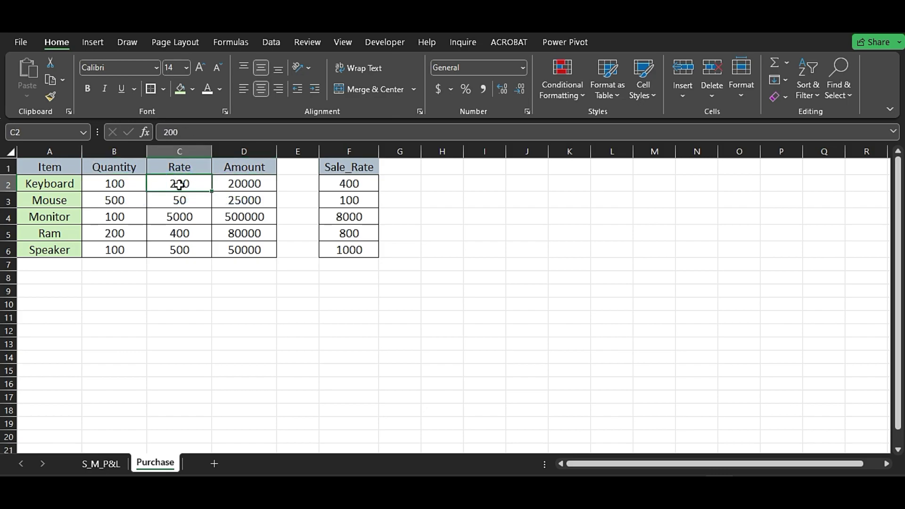
pyautogui.click(239, 181)
pyautogui.click(299, 183)
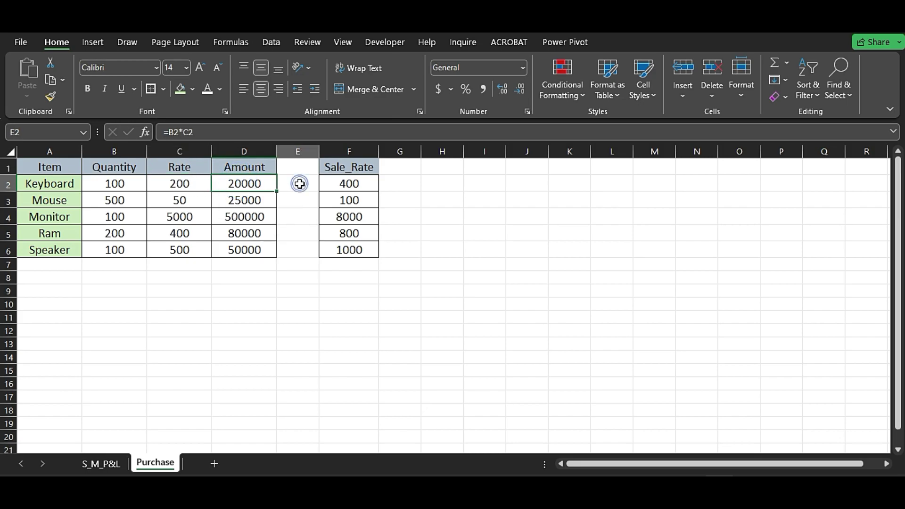
pyautogui.click(357, 182)
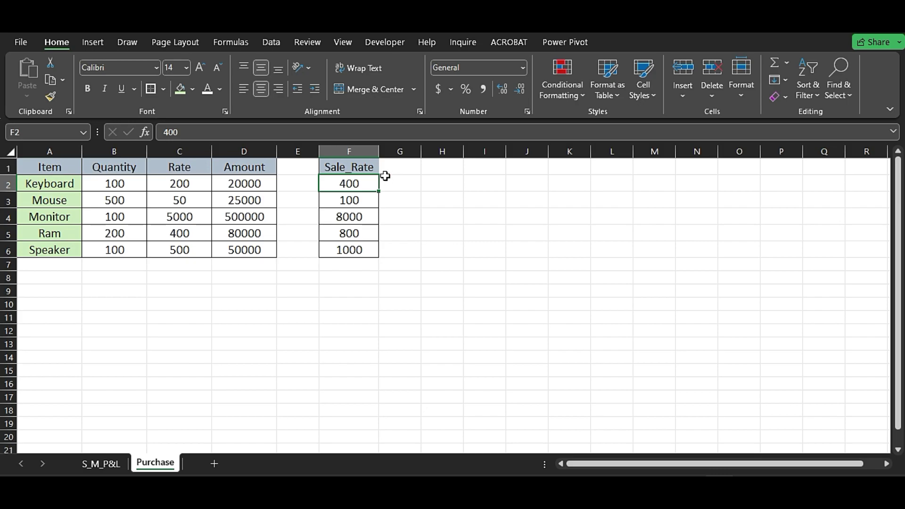
pyautogui.click(113, 182)
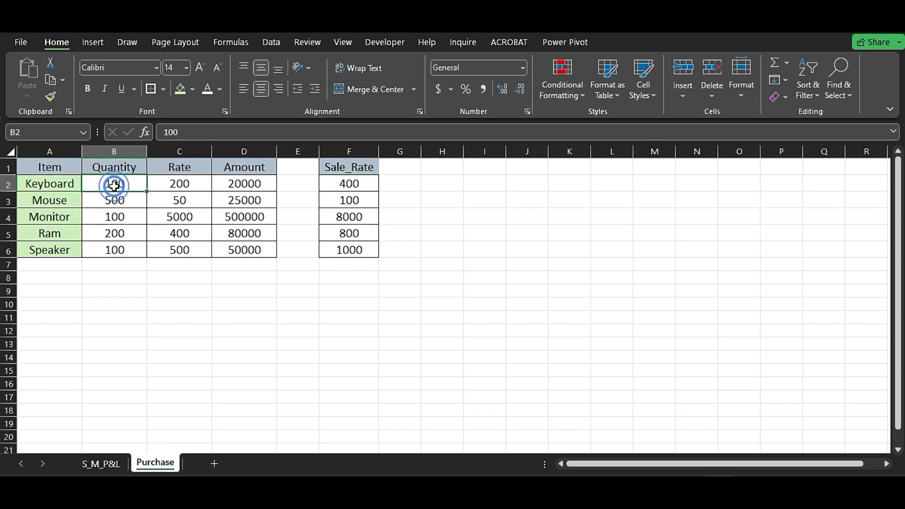
pyautogui.click(174, 184)
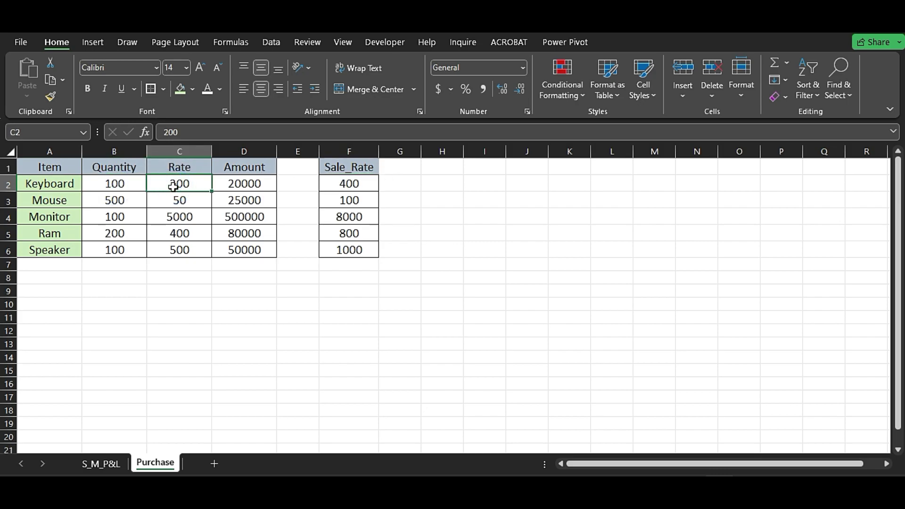
pyautogui.click(335, 186)
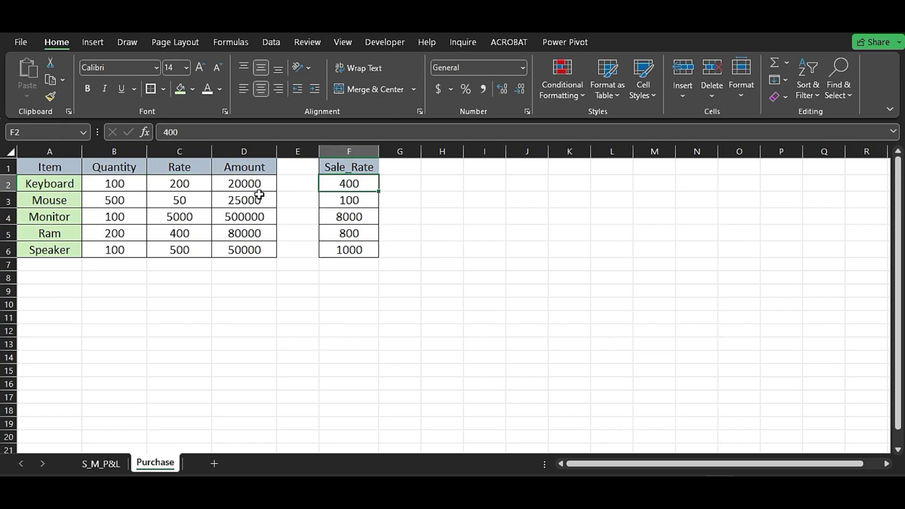
# Enter Keyboard as the first item in cell B6 of the S_M_P&L sheet
pyautogui.click(102, 463)
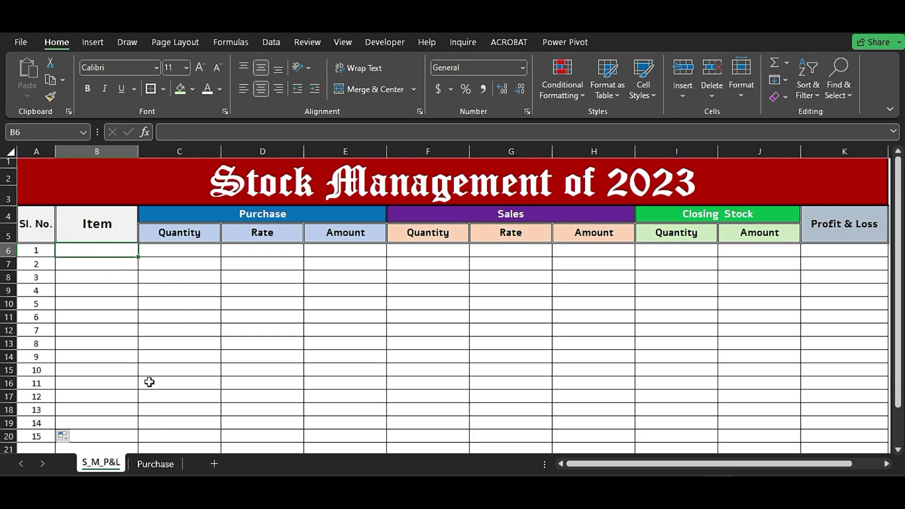
pyautogui.write('Keybop')
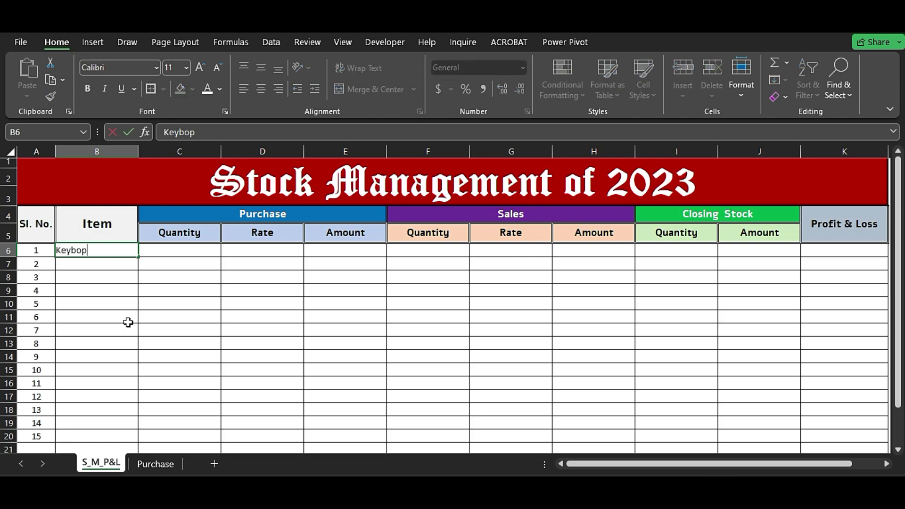
pyautogui.press('BackSpace')
pyautogui.write('ard')
pyautogui.press('Tab')
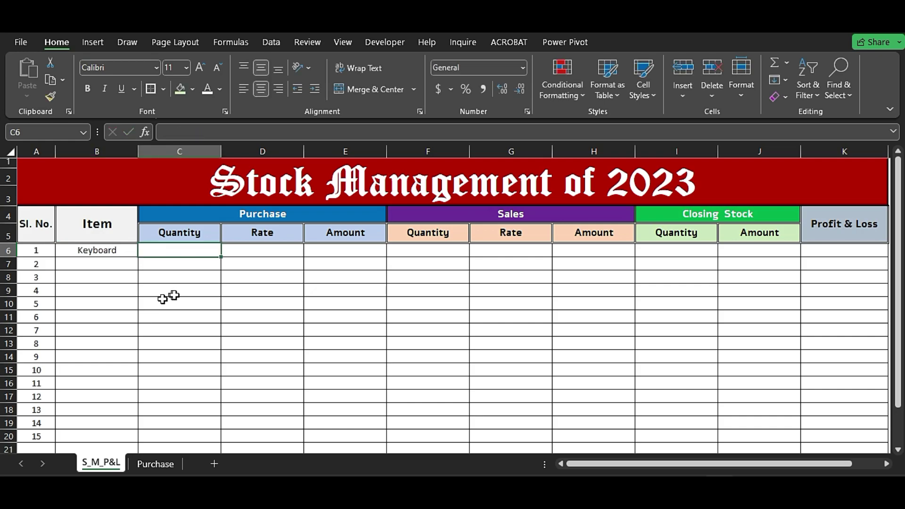
# Check the Purchase sheet and enter the Keyboard's purchase quantity 100 in C6 and rate 200 in D6 of S_M_P&L
pyautogui.click(156, 464)
pyautogui.click(102, 463)
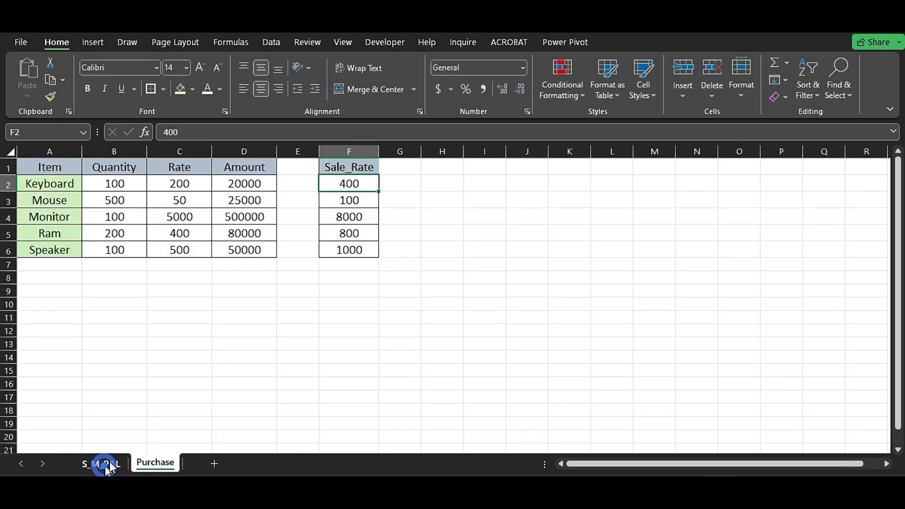
pyautogui.write('100')
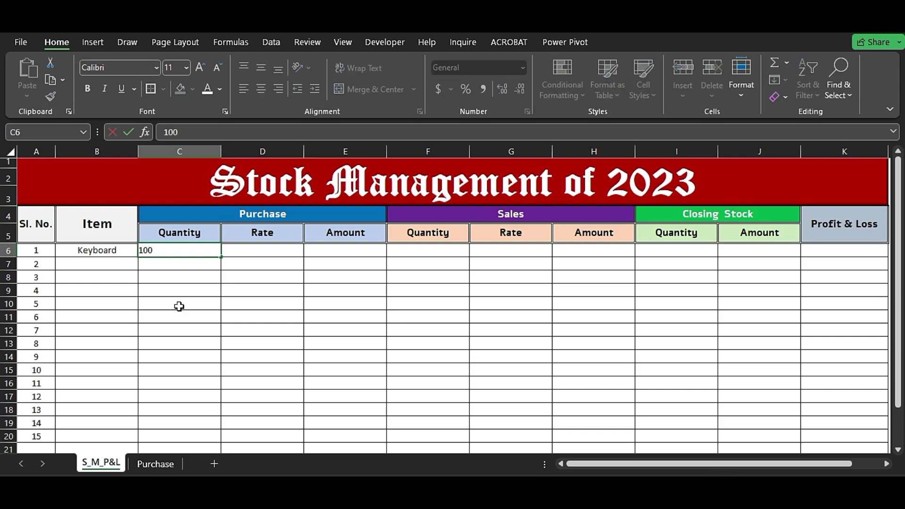
pyautogui.press('Tab')
pyautogui.click(168, 463)
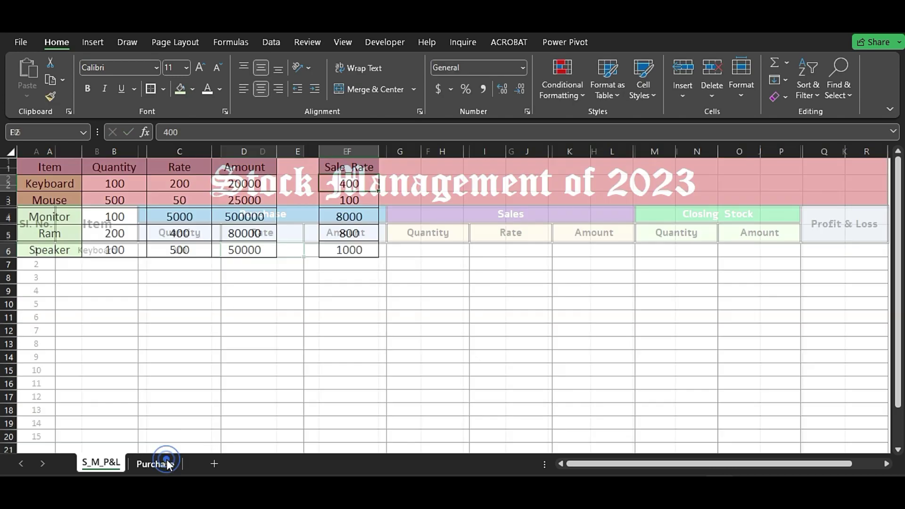
pyautogui.click(106, 463)
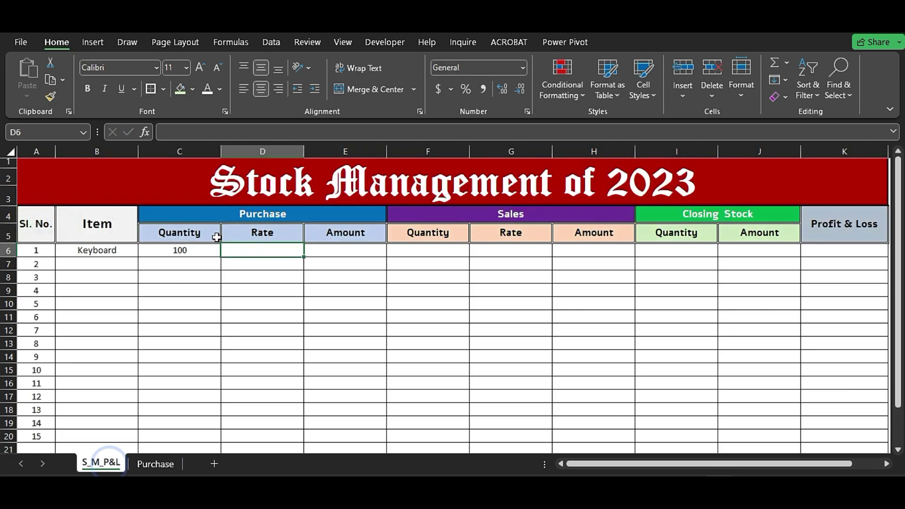
pyautogui.write('200')
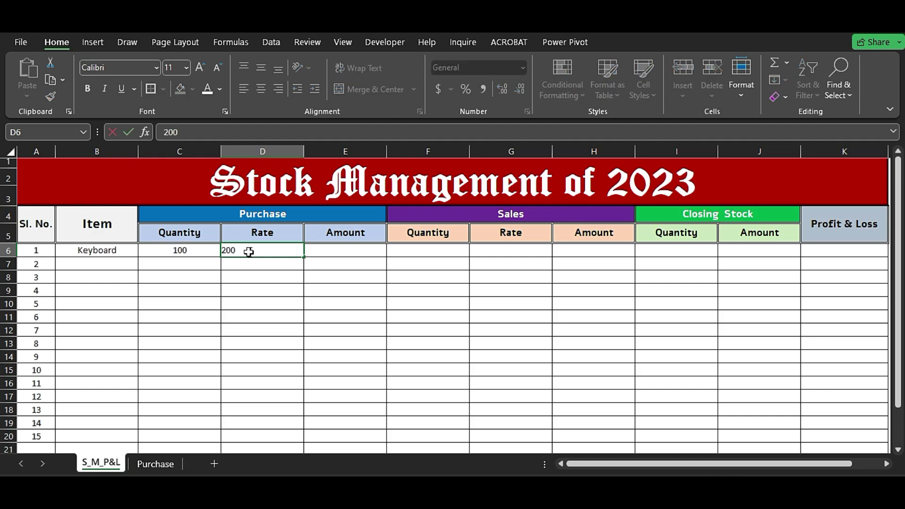
pyautogui.press('Tab')
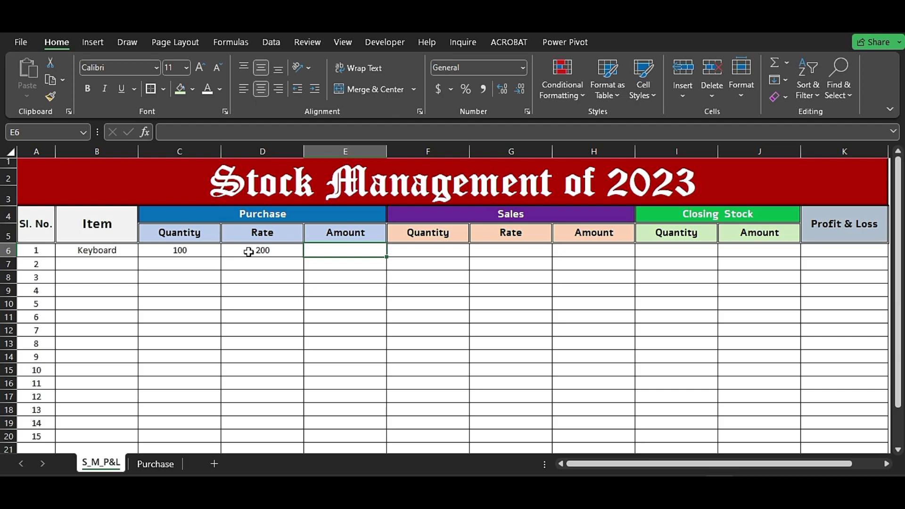
# Calculate the Keyboard's purchase amount in E6 of S_M_P&L with the formula =C6*D6
pyautogui.click(154, 465)
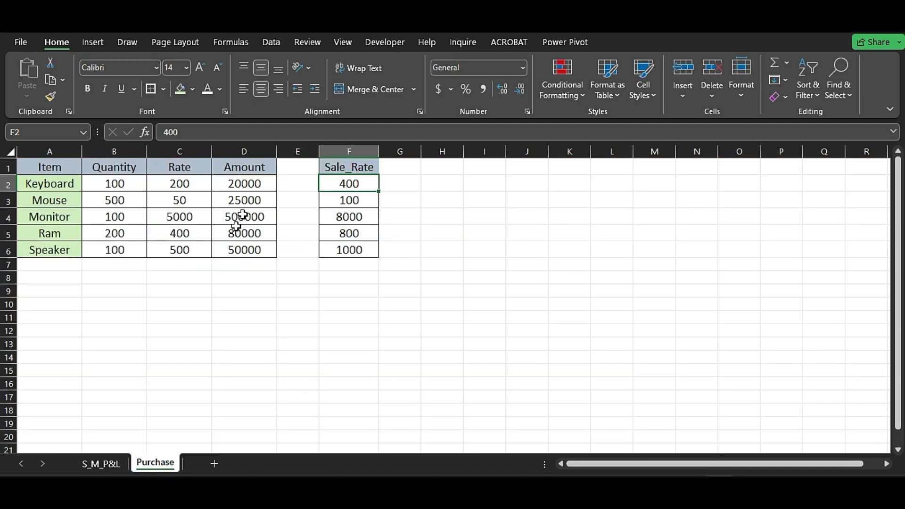
pyautogui.click(112, 462)
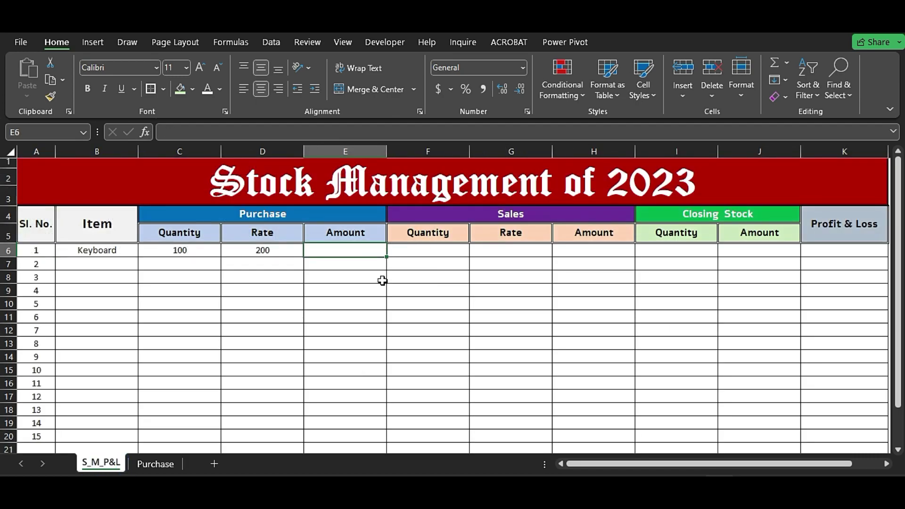
pyautogui.click(201, 249)
pyautogui.click(268, 251)
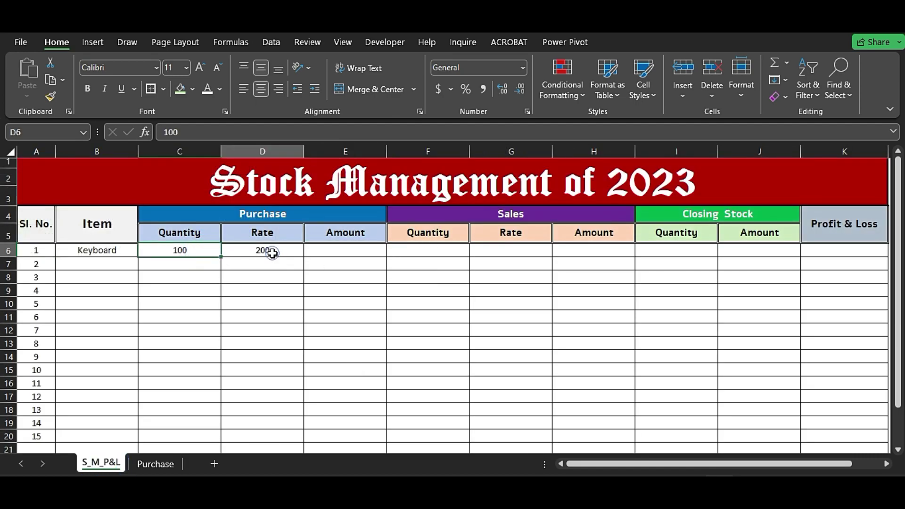
pyautogui.click(329, 252)
pyautogui.write('=')
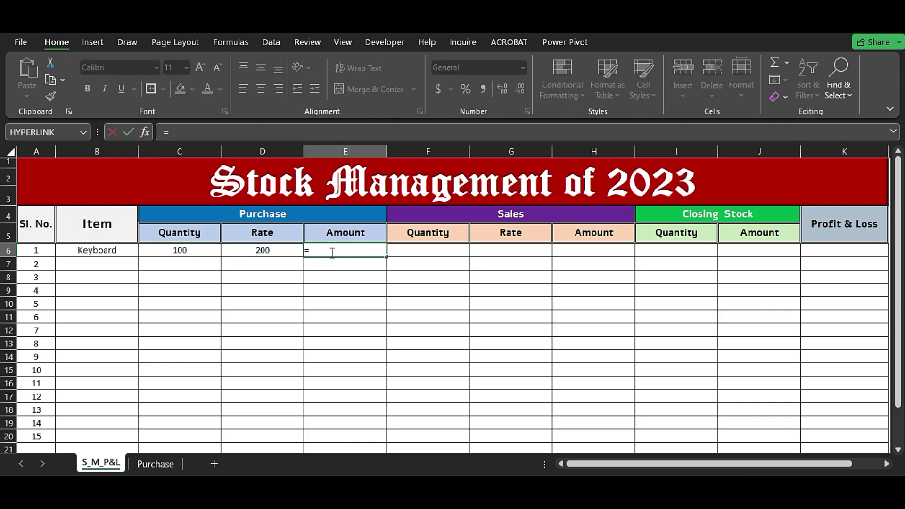
pyautogui.click(200, 250)
pyautogui.write('*')
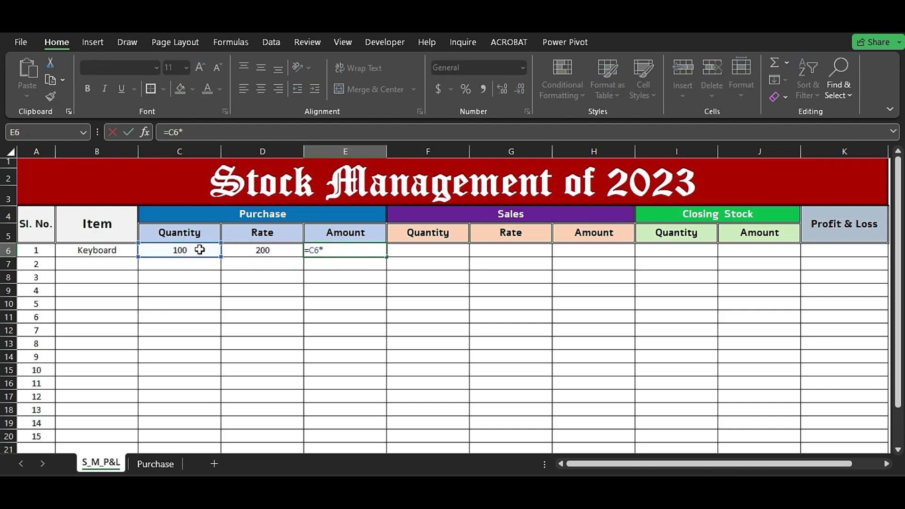
pyautogui.click(281, 251)
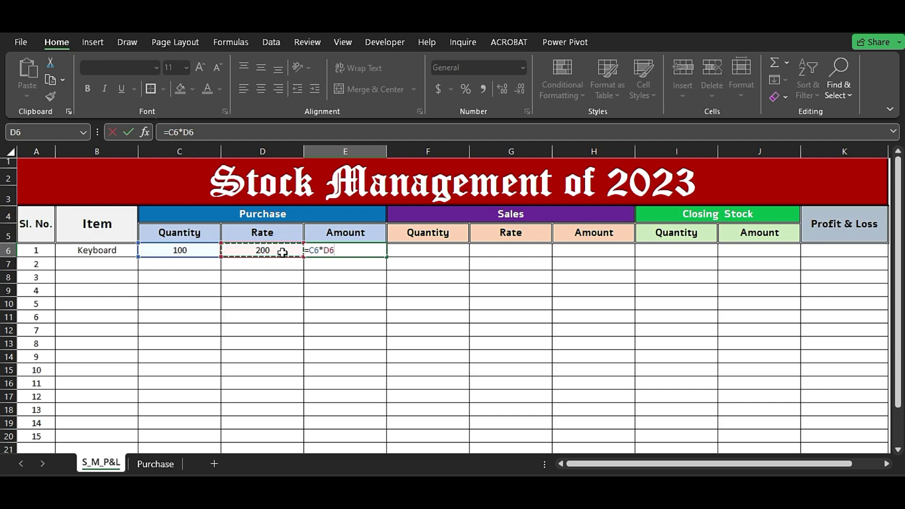
pyautogui.press('Return')
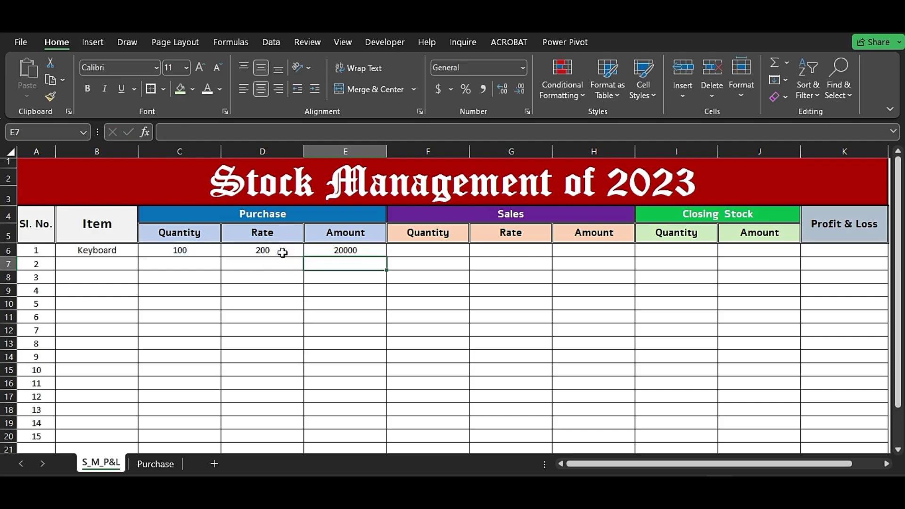
# Enter 50 as the Keyboard's sales quantity in cell F6 of the S_M_P&L sheet
pyautogui.click(360, 248)
pyautogui.click(469, 225)
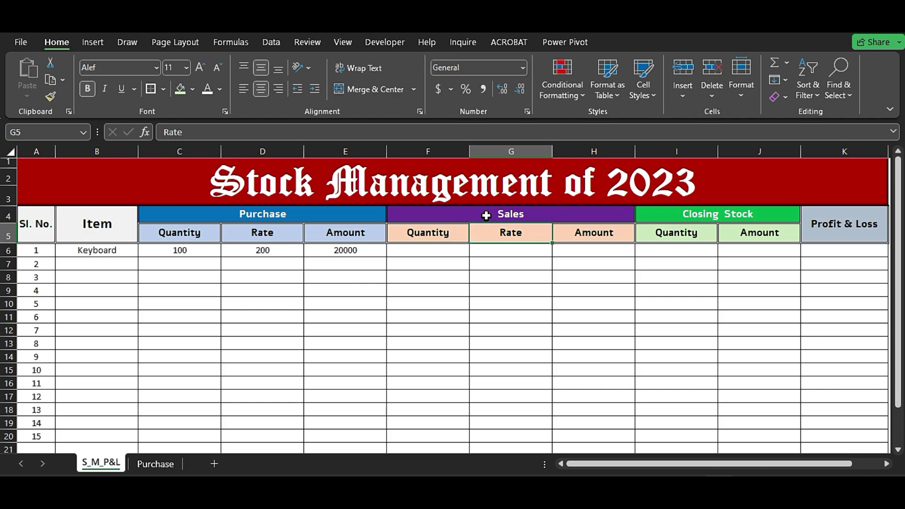
pyautogui.click(487, 214)
pyautogui.click(458, 269)
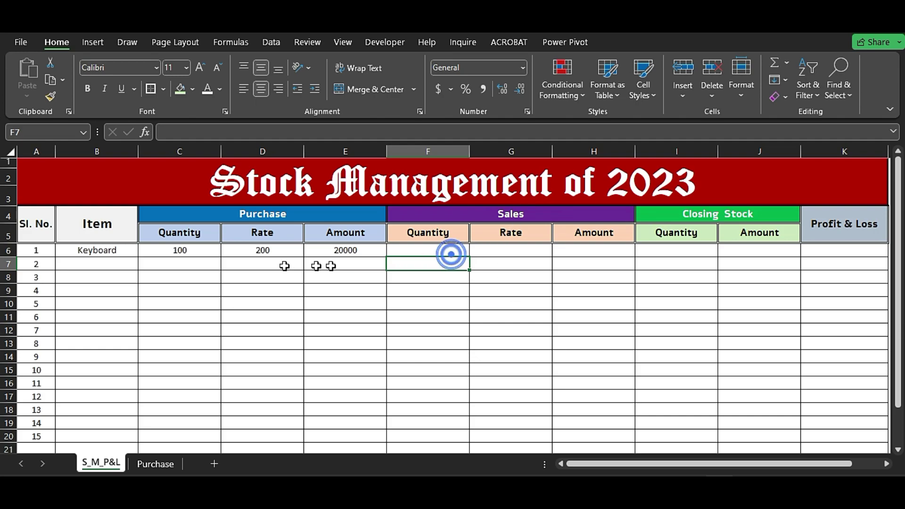
pyautogui.click(445, 253)
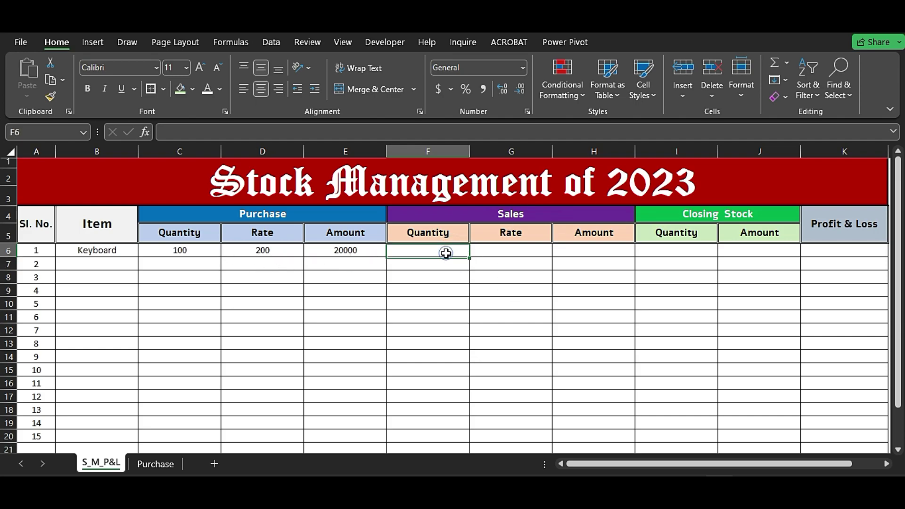
pyautogui.write('50')
pyautogui.press('Tab')
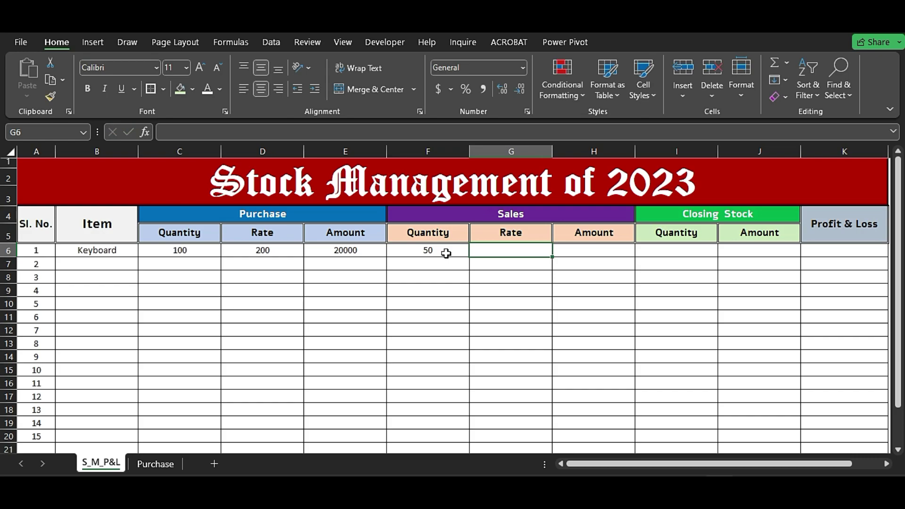
# Check the Keyboard's sale rate on the Purchase sheet and enter 400 as its sales rate in G6 of S_M_P&L
pyautogui.click(155, 463)
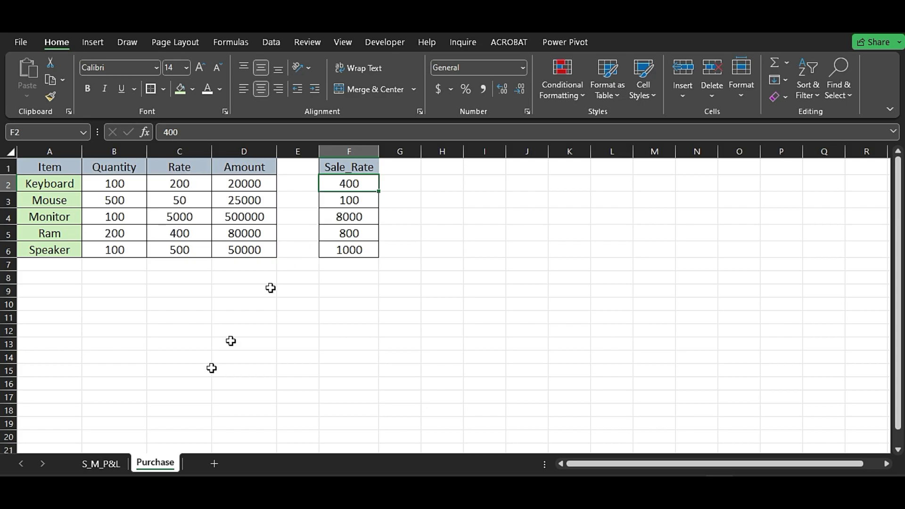
pyautogui.click(95, 464)
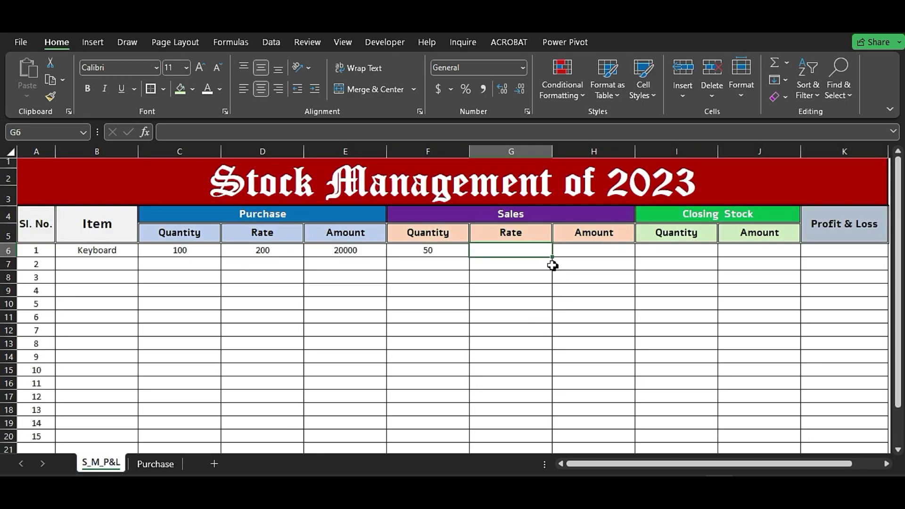
pyautogui.doubleClick(527, 255)
pyautogui.write('400')
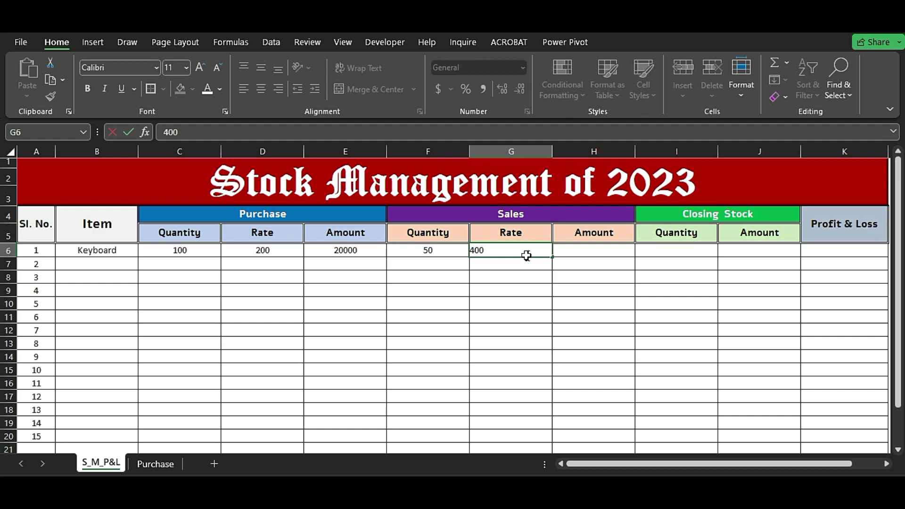
pyautogui.press('Tab')
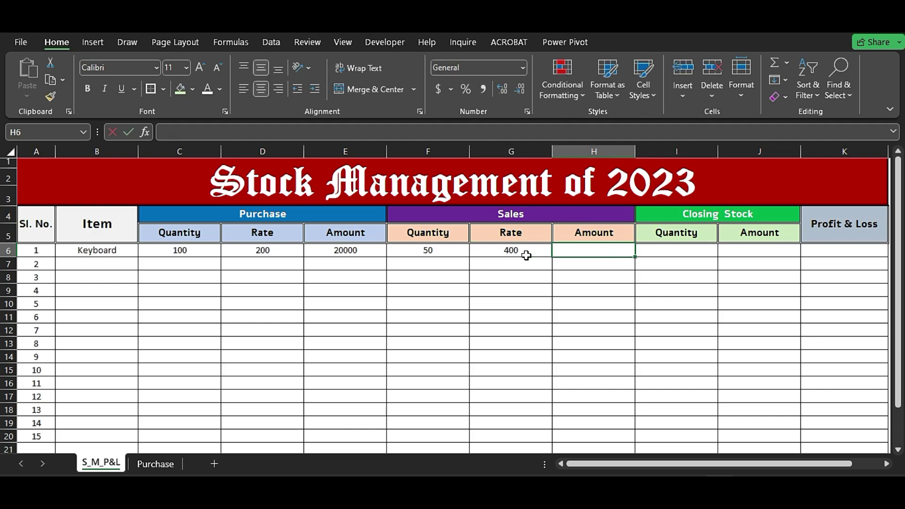
# Calculate the Keyboard's sales amount in H6 with the formula =F6*G6
pyautogui.write('=')
pyautogui.click(441, 249)
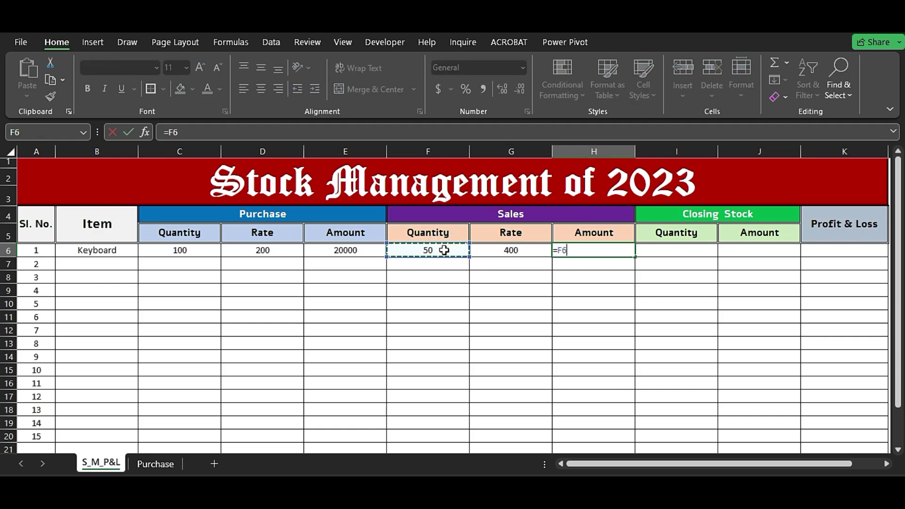
pyautogui.write('*')
pyautogui.click(513, 251)
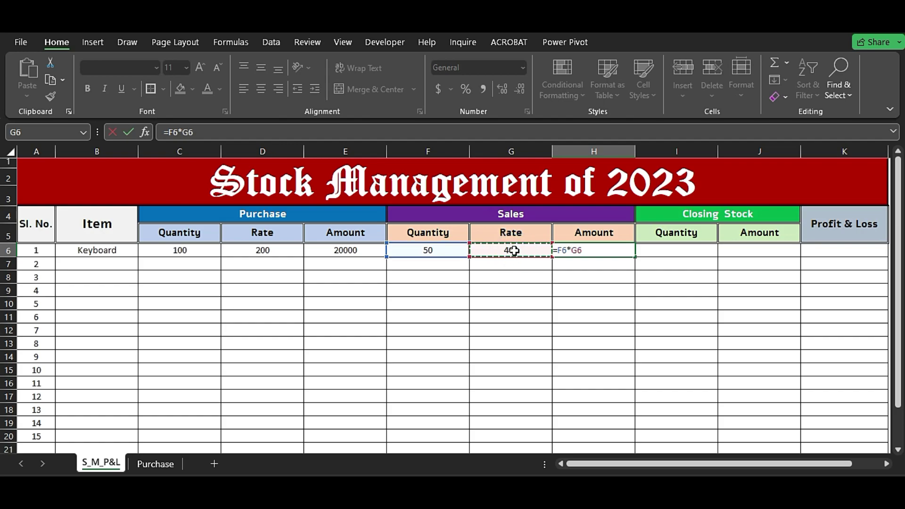
pyautogui.press('Return')
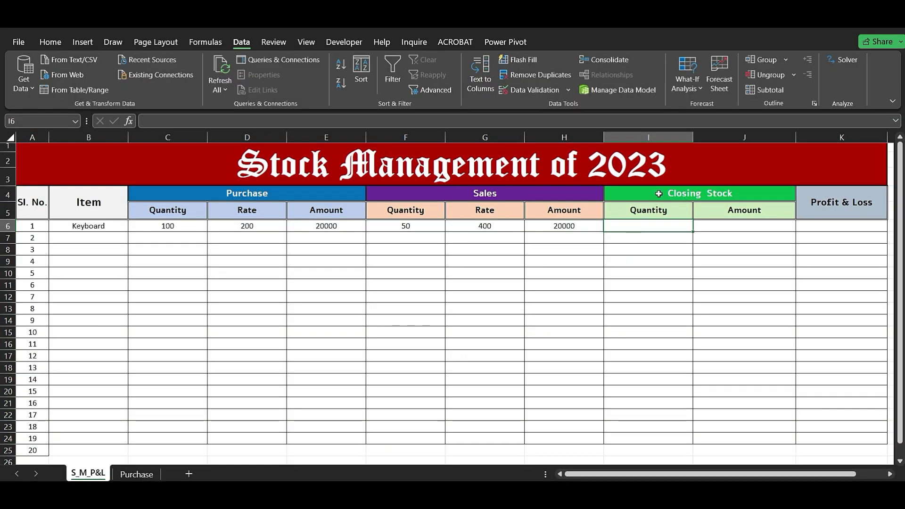
pyautogui.click(658, 193)
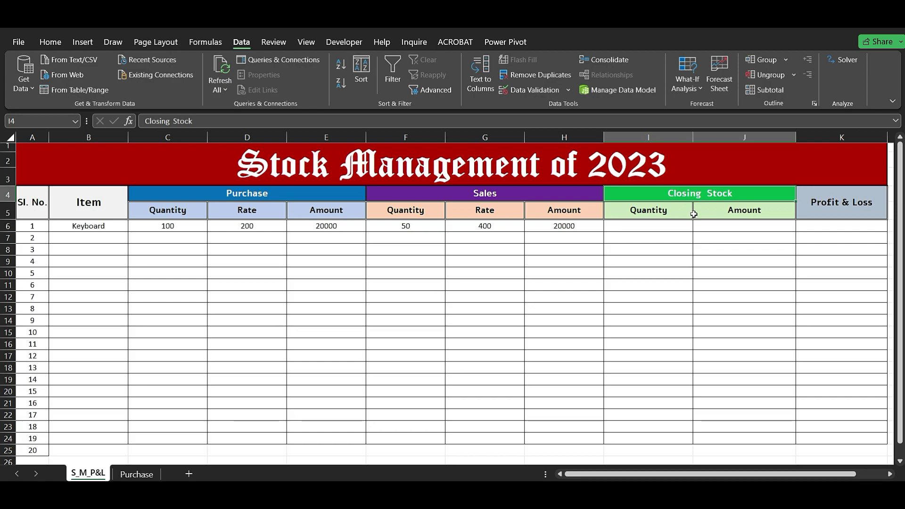
pyautogui.click(670, 230)
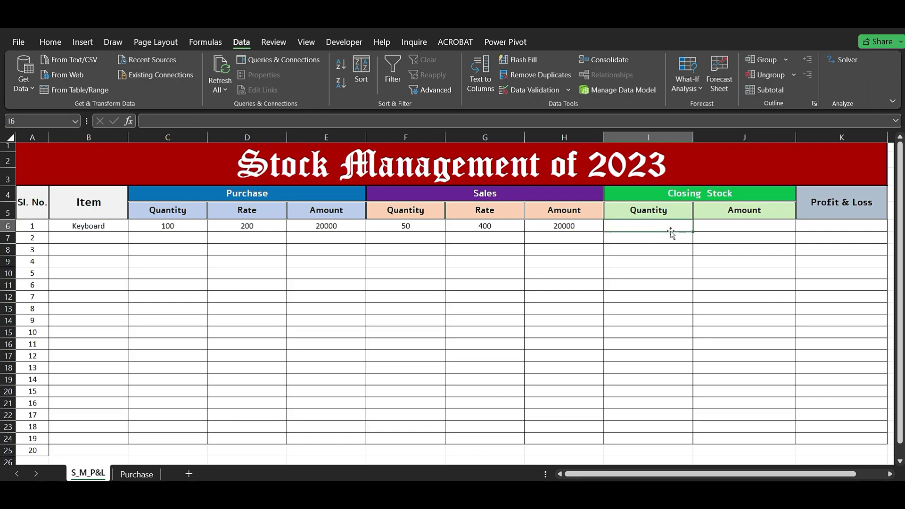
pyautogui.click(595, 225)
pyautogui.click(622, 226)
pyautogui.click(624, 207)
pyautogui.click(639, 222)
pyautogui.click(644, 209)
# Calculate the Keyboard's closing stock quantity in I6 by subtracting sales quantity from purchase quantity with =C6-F6
pyautogui.click(639, 225)
pyautogui.write('=')
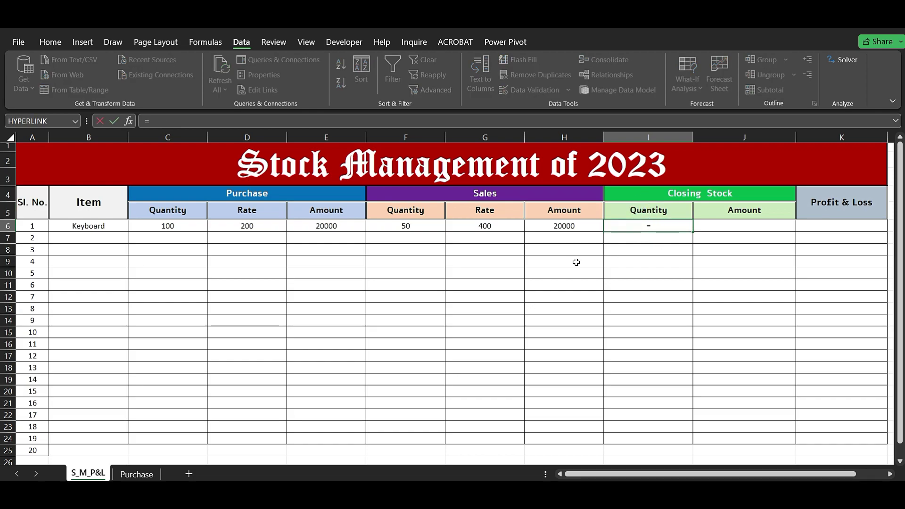
pyautogui.click(165, 225)
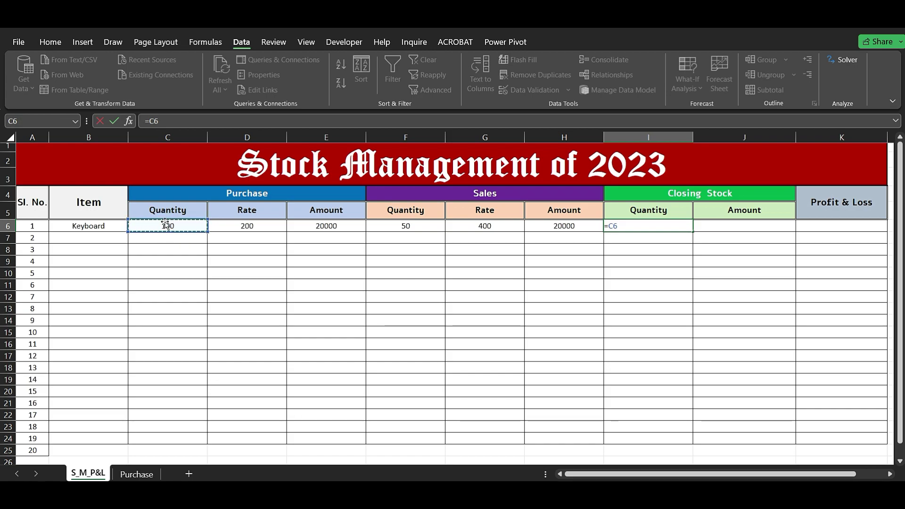
pyautogui.write('-')
pyautogui.click(406, 226)
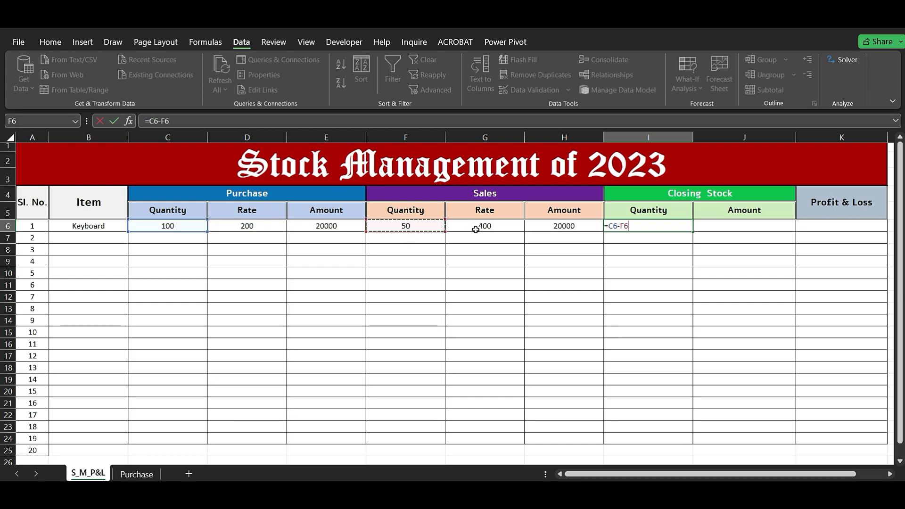
pyautogui.press('Return')
pyautogui.click(667, 227)
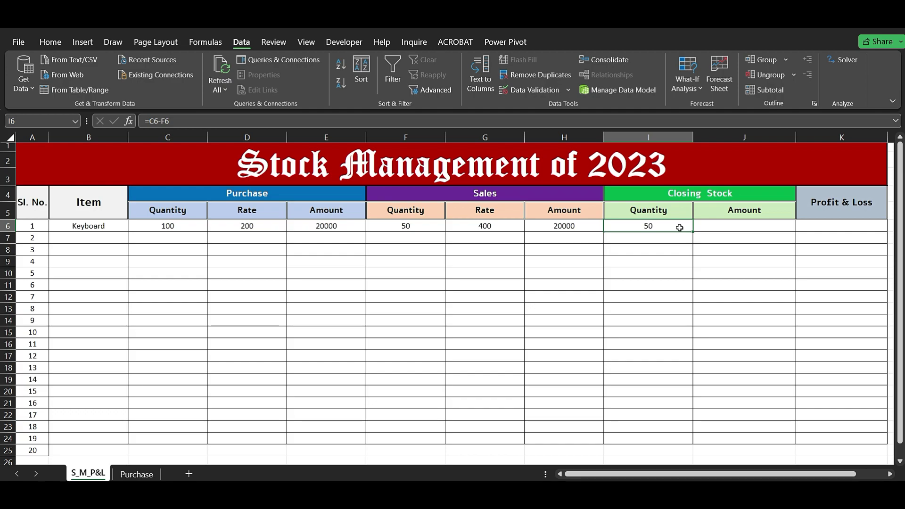
# Calculate the Keyboard's closing stock amount in J6 from closing quantity and purchase rate with the formula =I6*D6
pyautogui.click(731, 226)
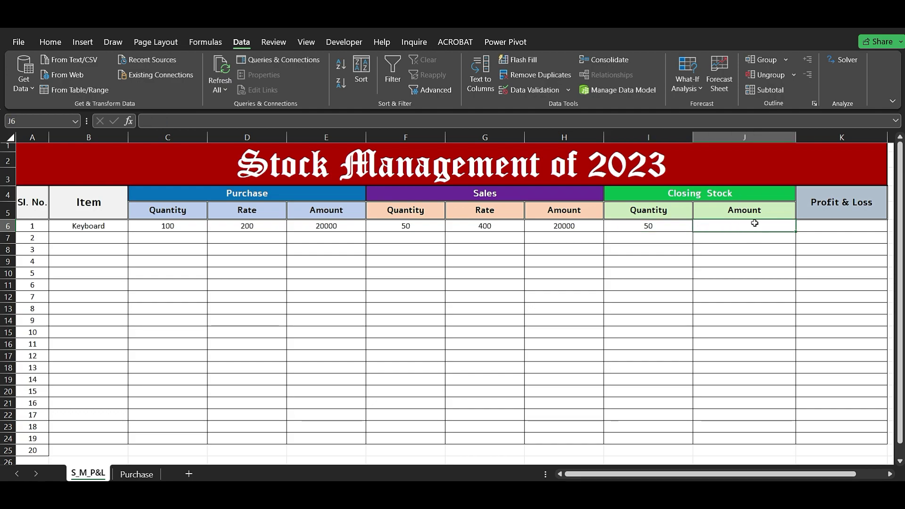
pyautogui.click(669, 226)
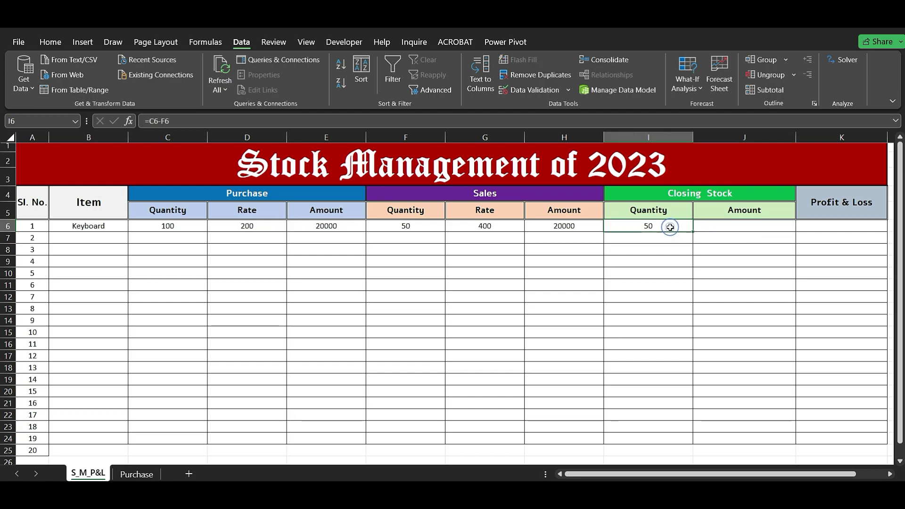
pyautogui.click(716, 226)
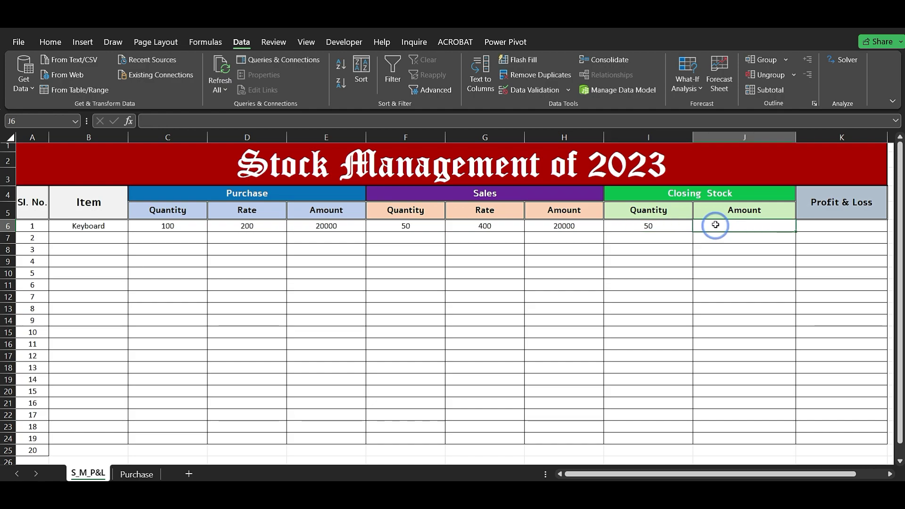
pyautogui.click(652, 226)
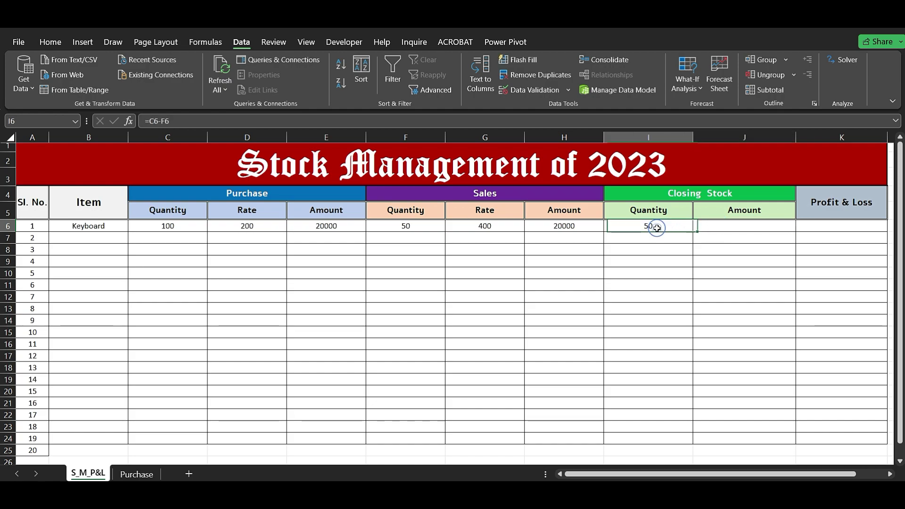
pyautogui.click(722, 231)
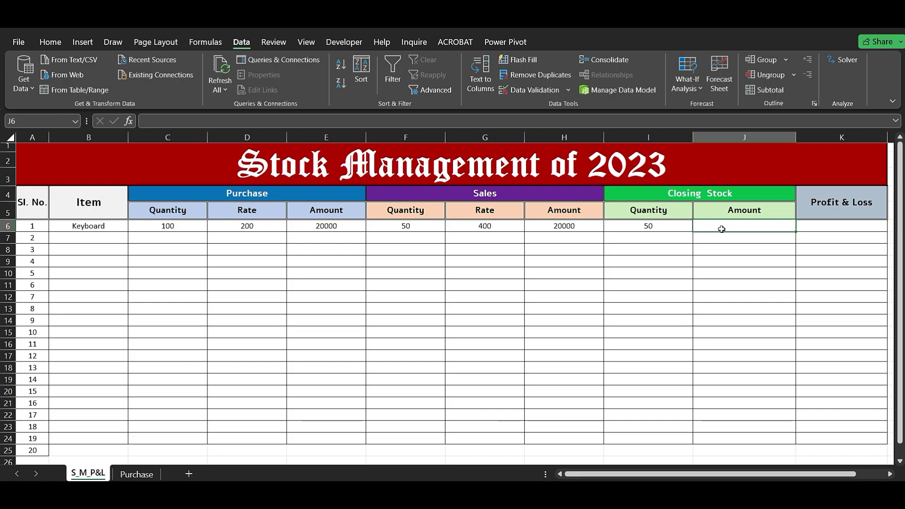
pyautogui.write('=')
pyautogui.click(671, 227)
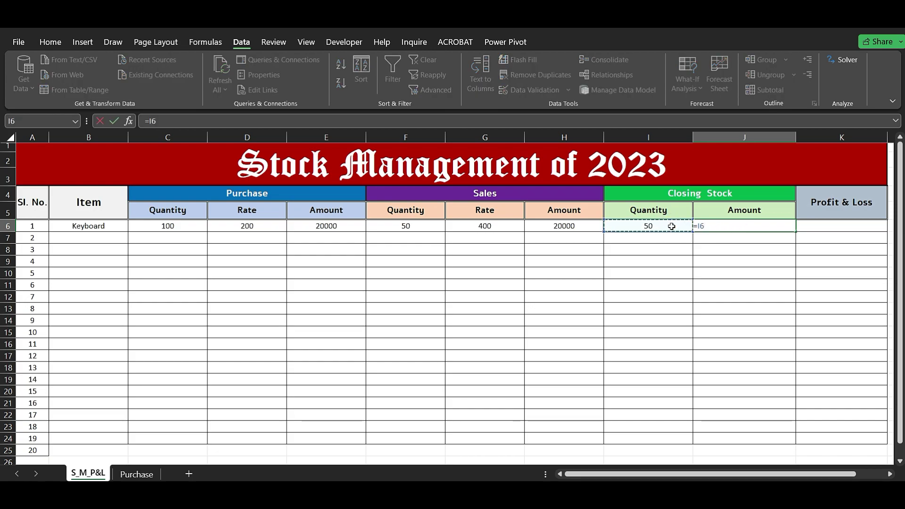
pyautogui.write('*')
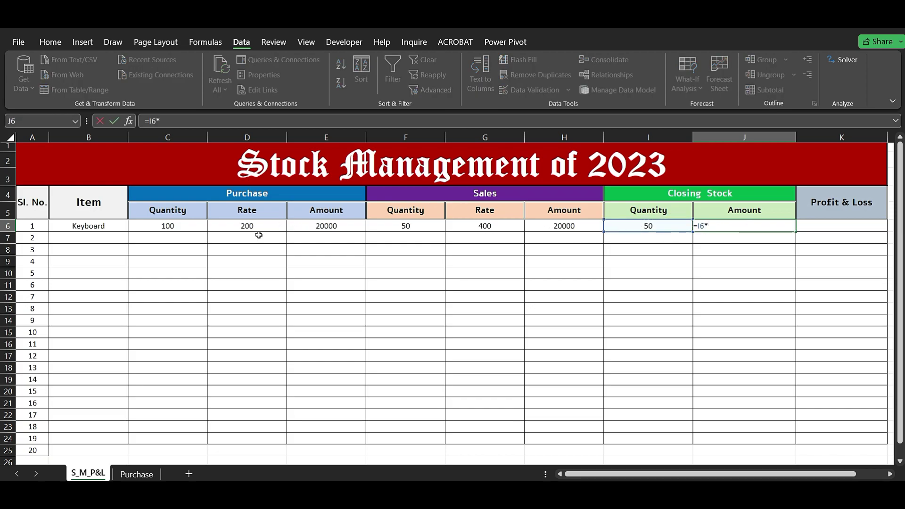
pyautogui.click(265, 225)
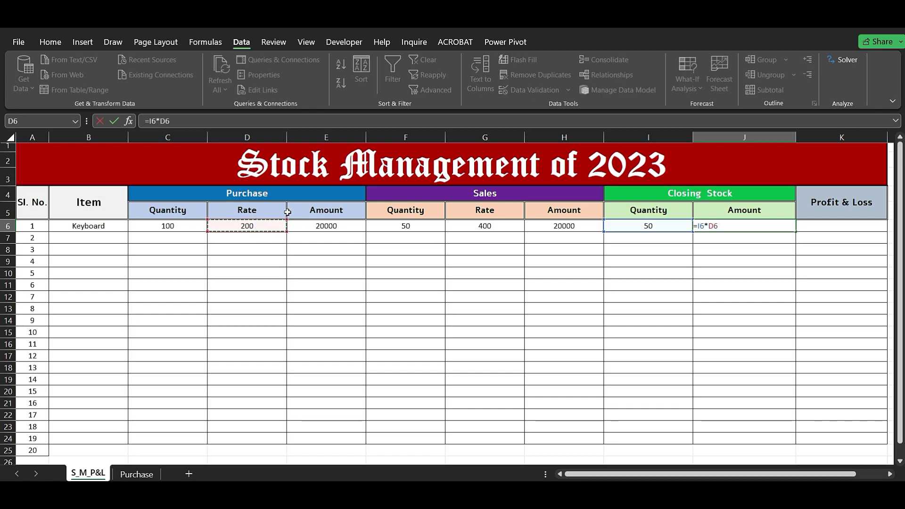
pyautogui.press('Return')
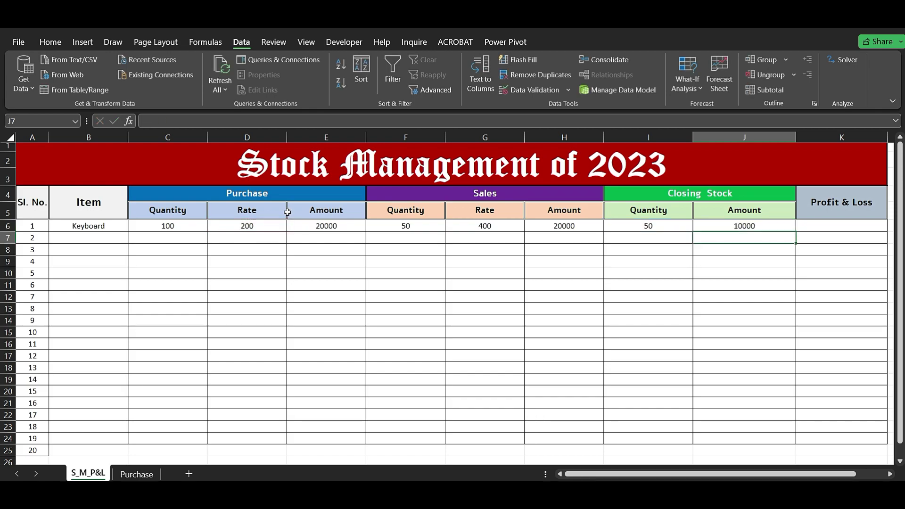
pyautogui.click(665, 227)
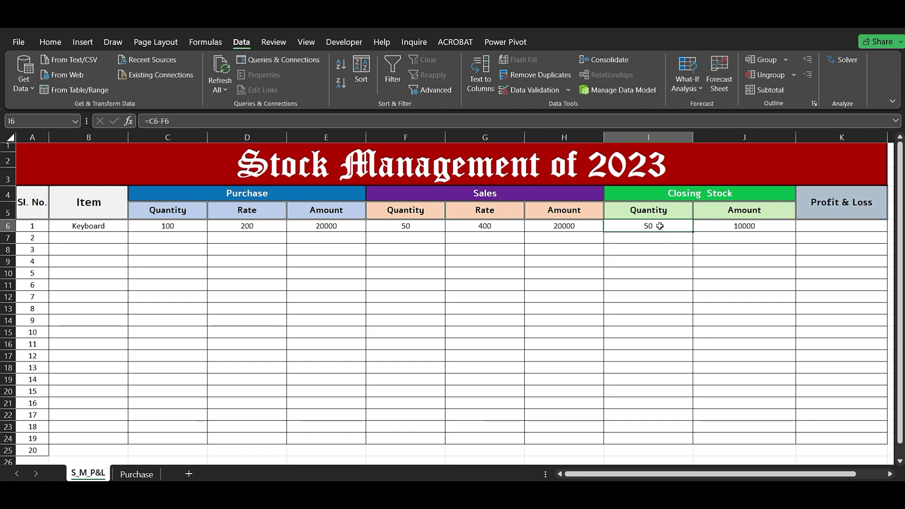
pyautogui.click(750, 225)
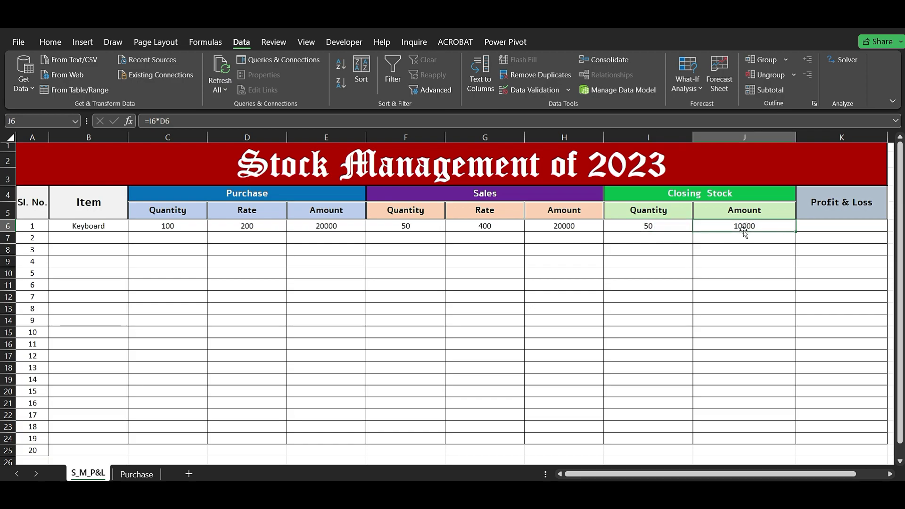
# Calculate the Keyboard's profit and loss in K6 from sales amount, closing stock amount and purchase amount with the formula =H6+J6-E6
pyautogui.click(799, 228)
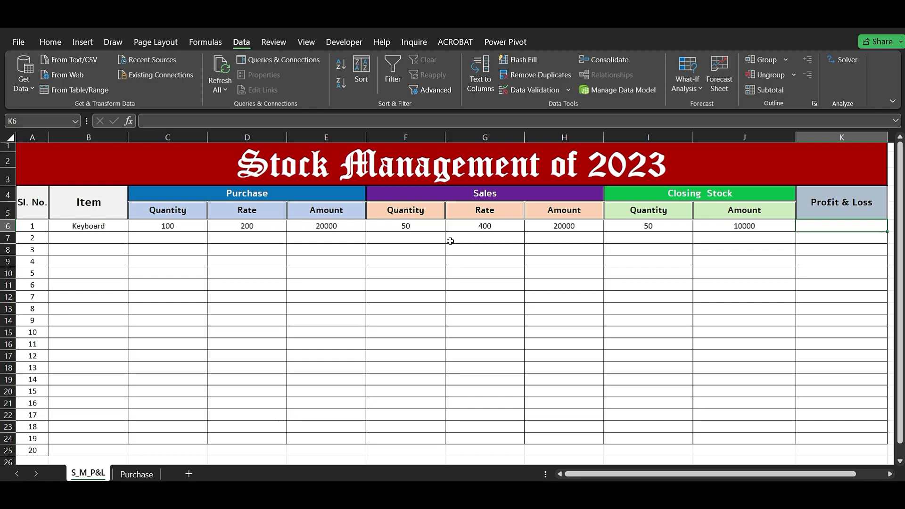
pyautogui.click(833, 208)
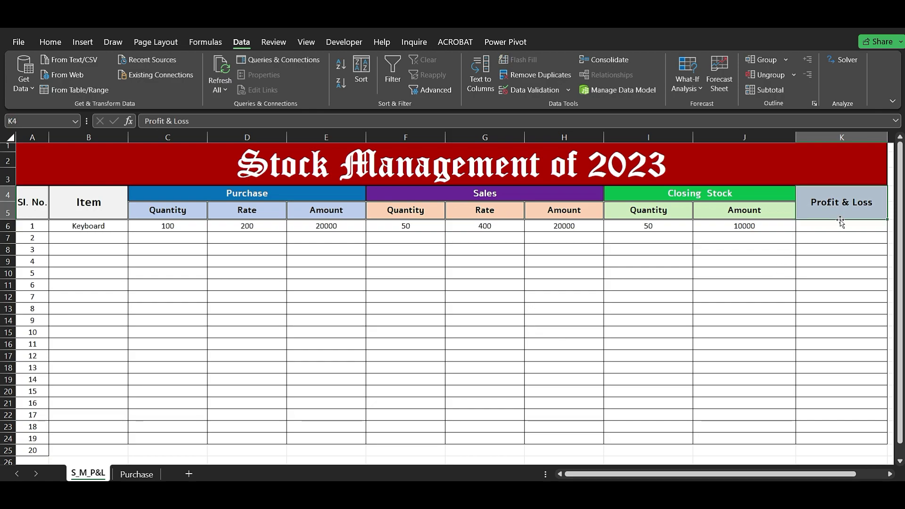
pyautogui.click(841, 226)
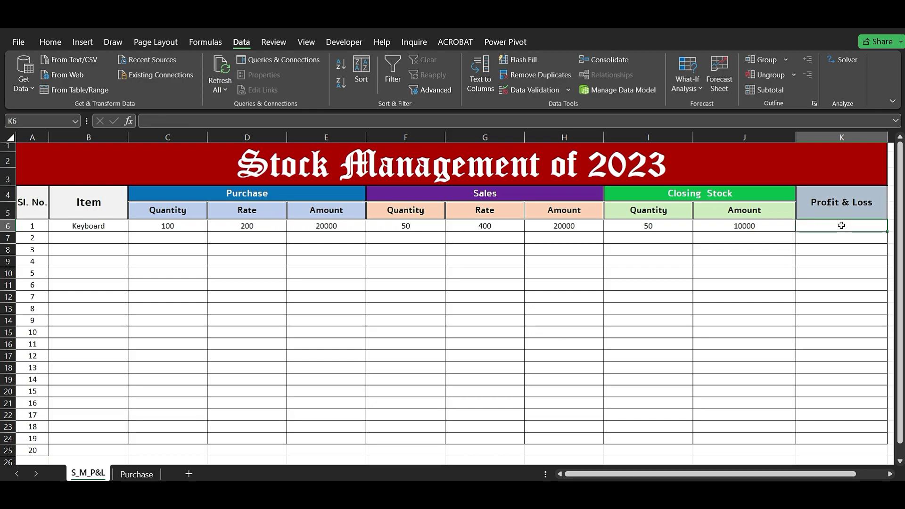
pyautogui.write('=')
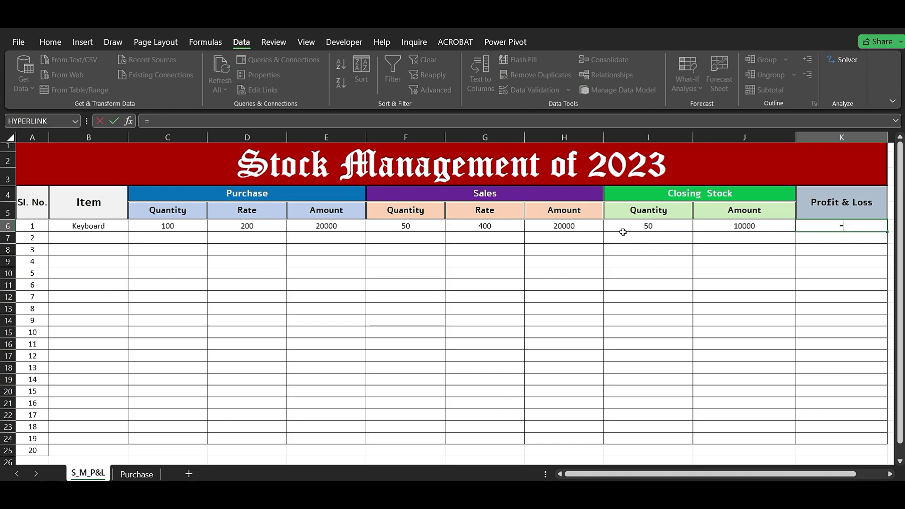
pyautogui.click(584, 227)
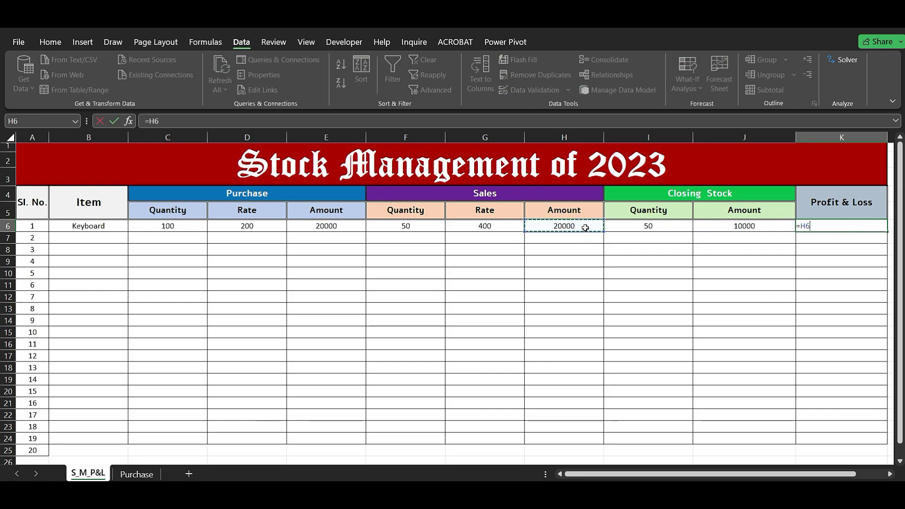
pyautogui.write('+')
pyautogui.click(742, 225)
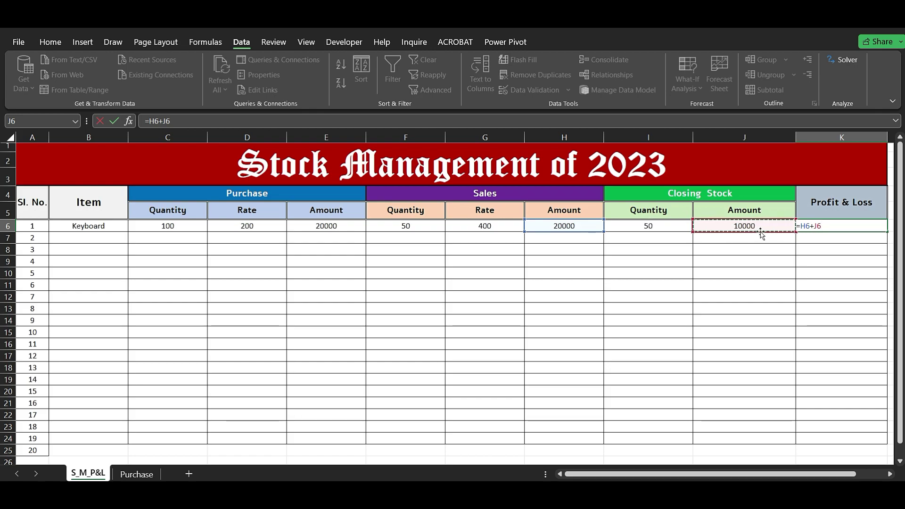
pyautogui.write('-')
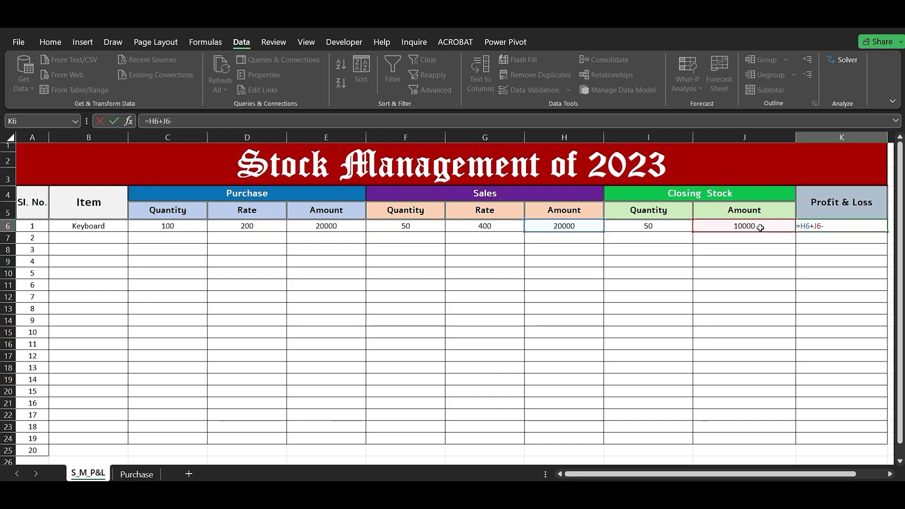
pyautogui.click(351, 227)
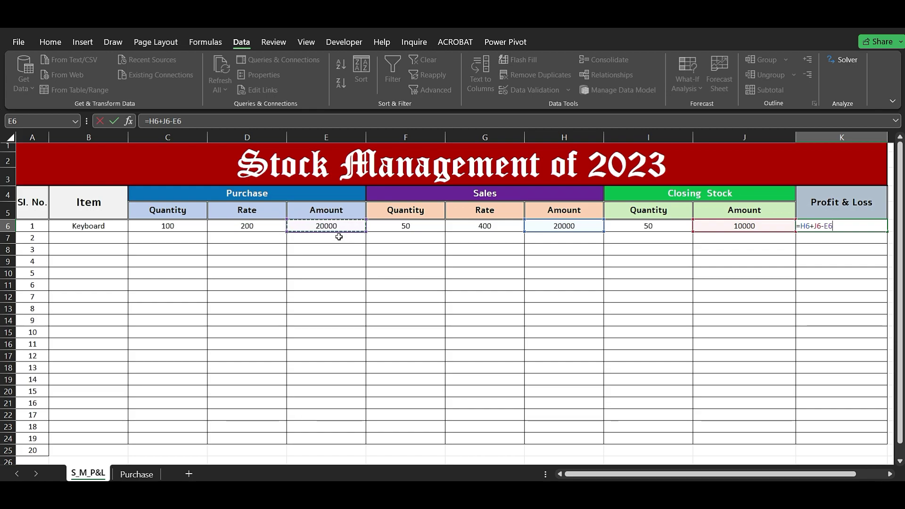
pyautogui.press('Return')
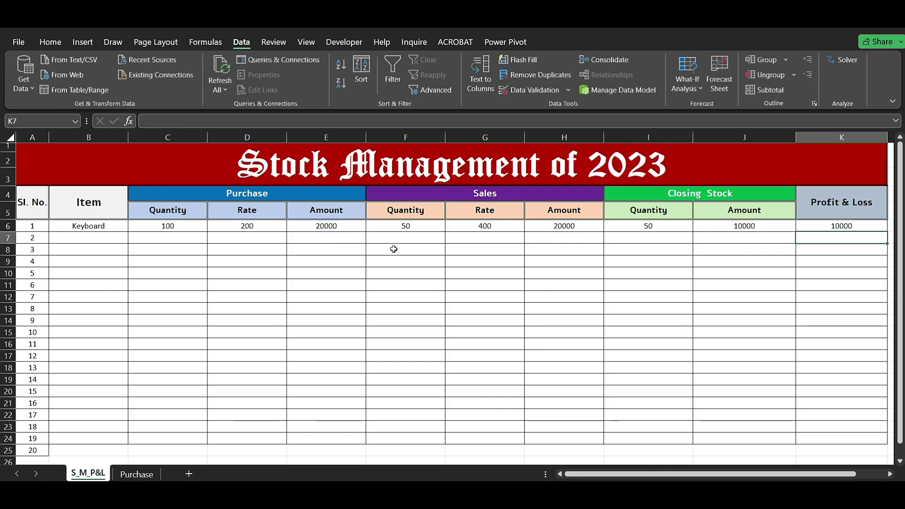
pyautogui.click(849, 228)
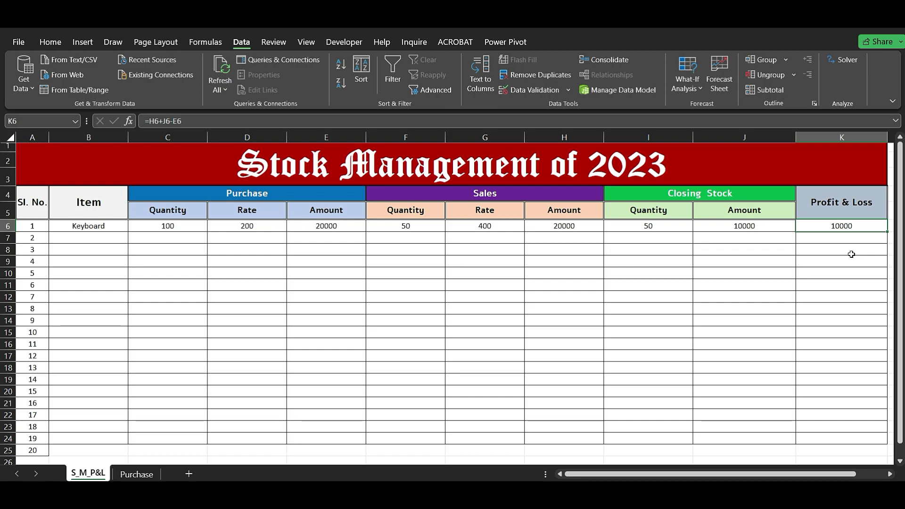
pyautogui.click(768, 251)
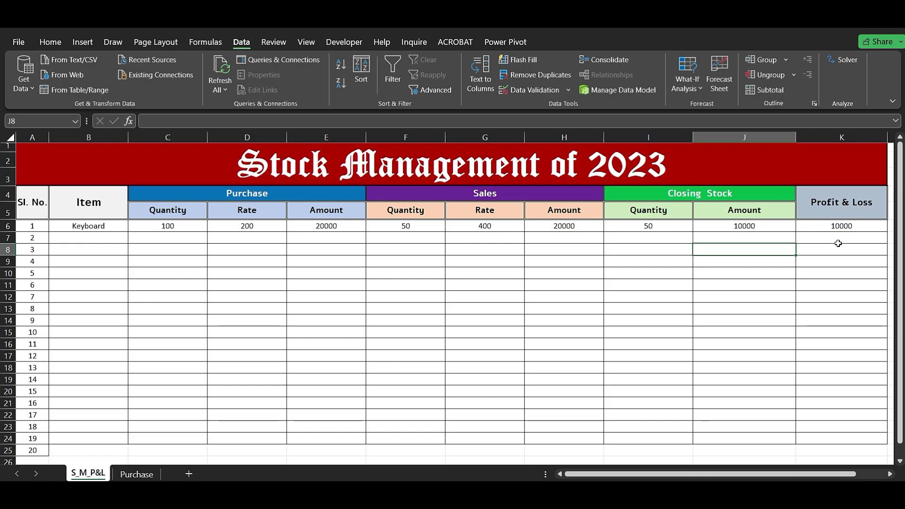
# Fill the purchase amount formula from E6 down to E23 and the sales amount formula from H6 down to H24
pyautogui.click(112, 242)
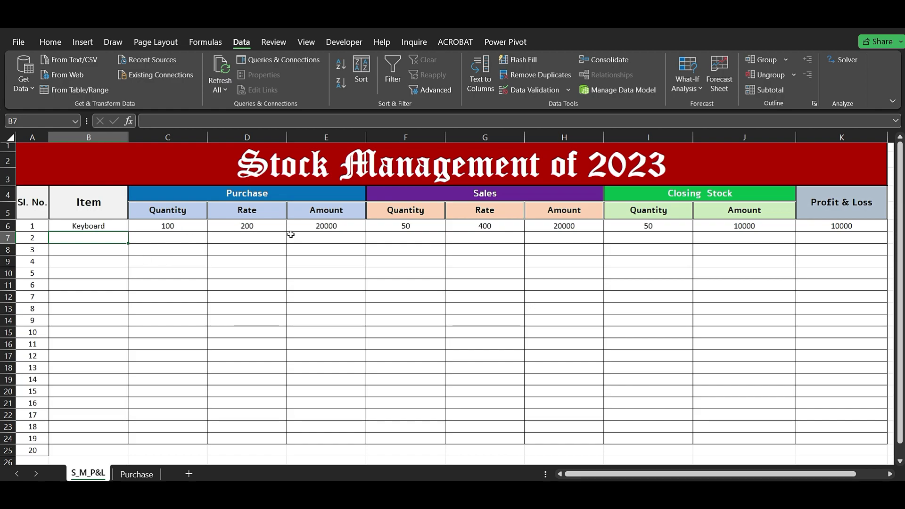
pyautogui.click(329, 227)
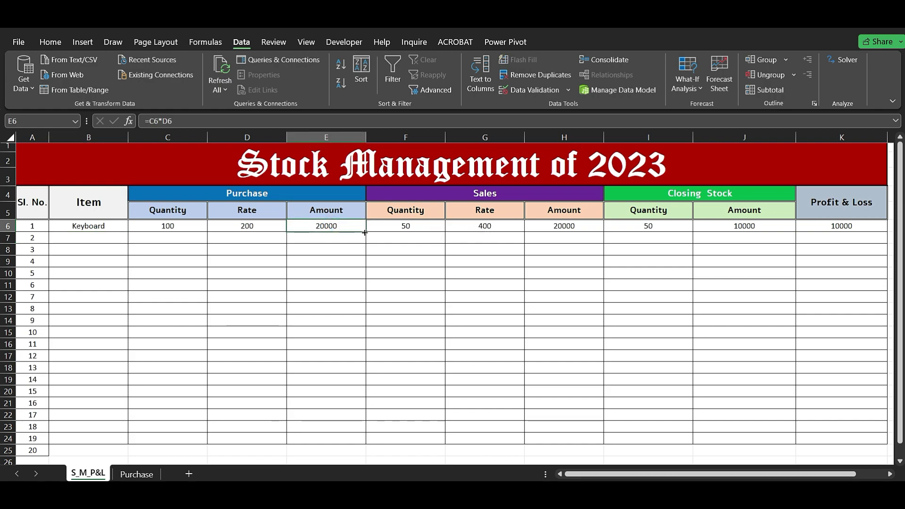
pyautogui.moveTo(365, 232); pyautogui.dragTo(358, 440)
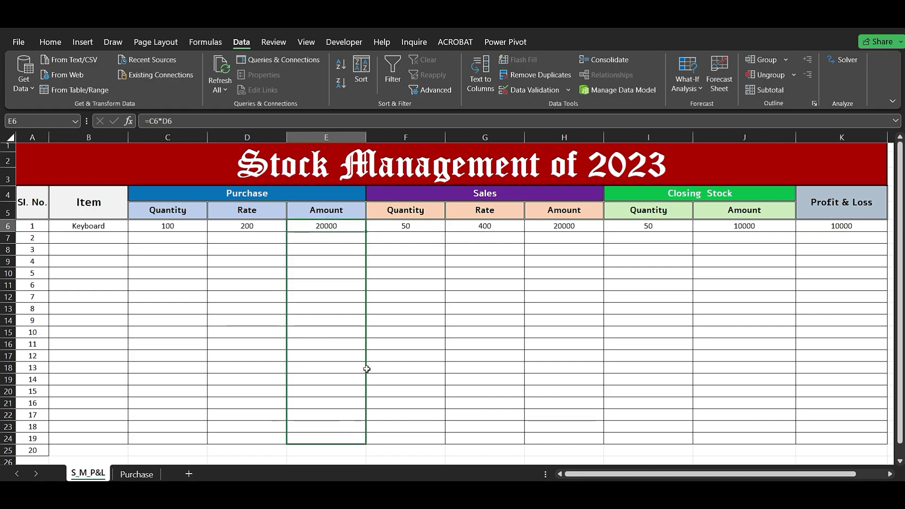
pyautogui.click(564, 228)
pyautogui.moveTo(603, 232); pyautogui.dragTo(605, 440)
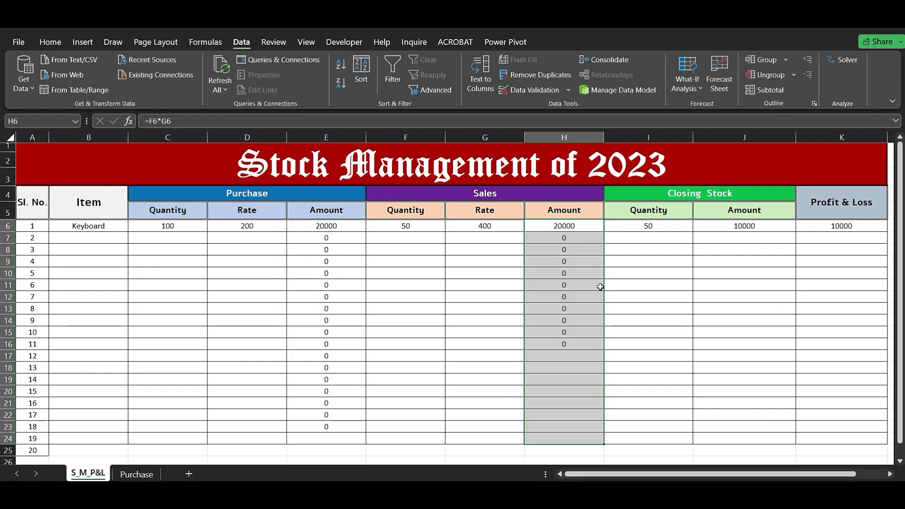
# Fill the profit and loss formula from K6 and the closing stock amount formula from J6 down to row 24
pyautogui.click(833, 220)
pyautogui.moveTo(887, 232); pyautogui.dragTo(893, 440)
pyautogui.click(717, 227)
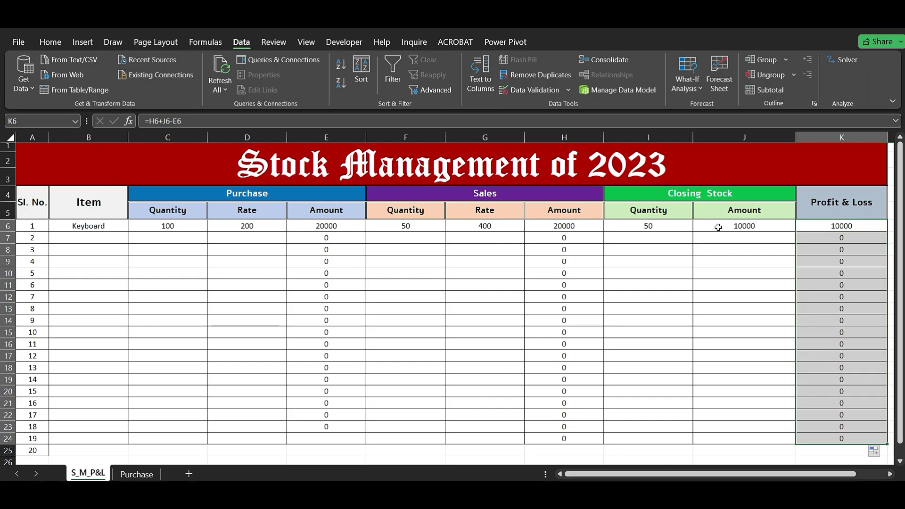
pyautogui.click(798, 236)
pyautogui.click(779, 227)
pyautogui.moveTo(797, 233); pyautogui.dragTo(799, 437)
# Enter Mouse as the second item in B7 and its purchase quantity of 500 from the Purchase sheet in C7
pyautogui.click(98, 240)
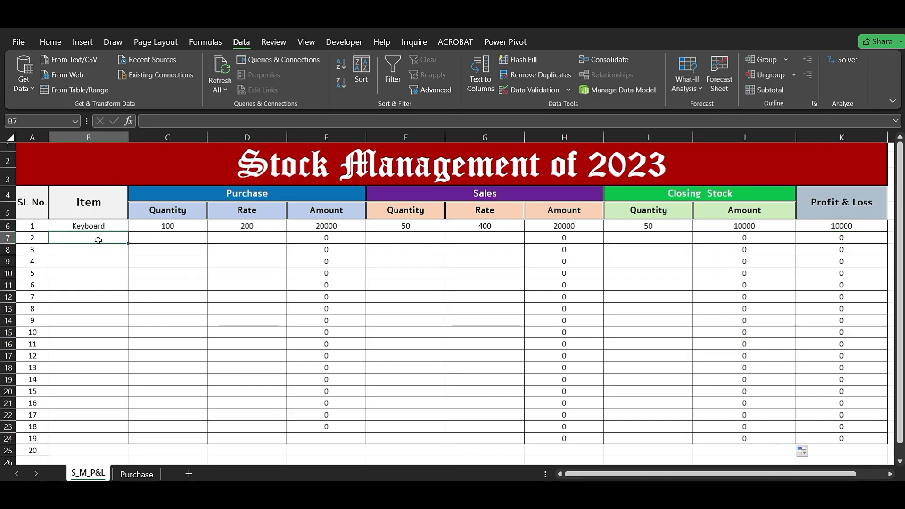
pyautogui.write('Mouse')
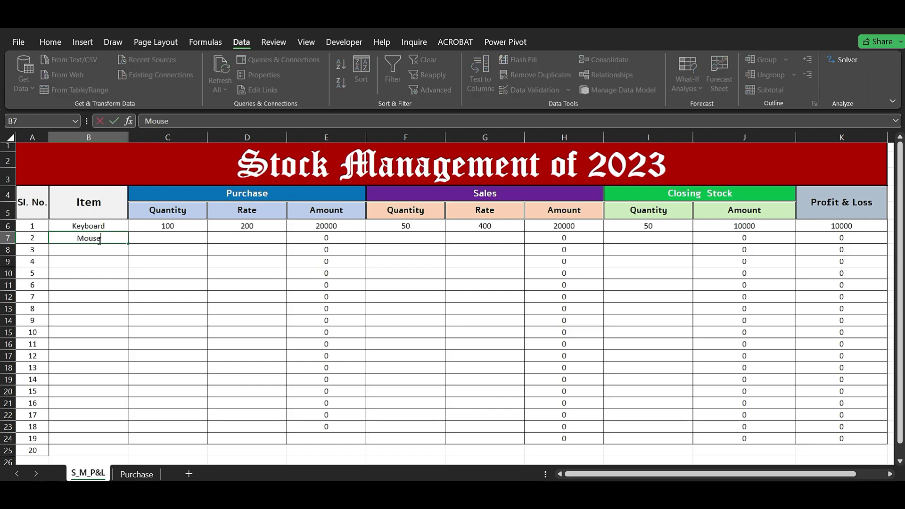
pyautogui.press('Tab')
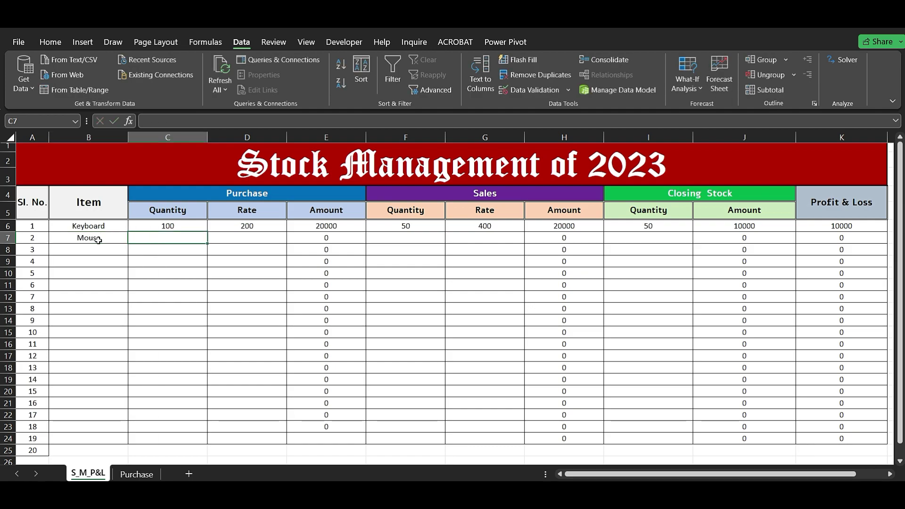
pyautogui.click(137, 473)
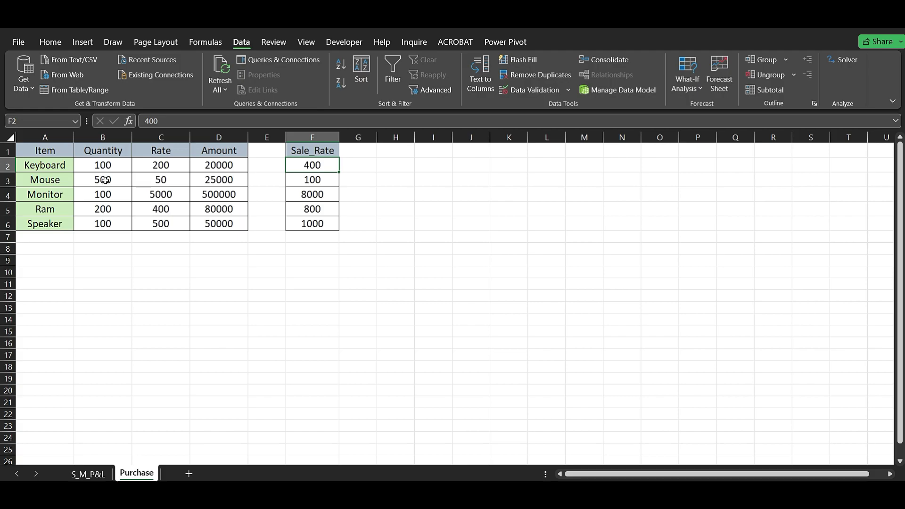
pyautogui.click(88, 474)
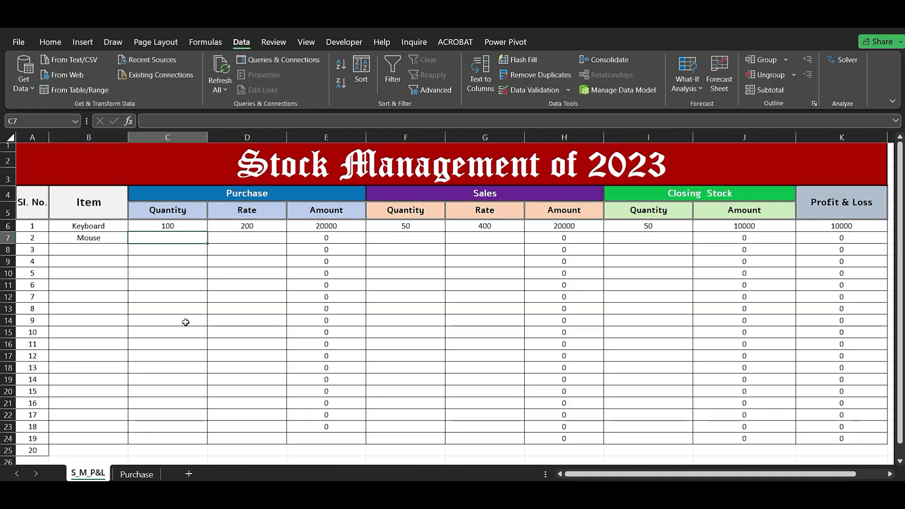
pyautogui.write('500')
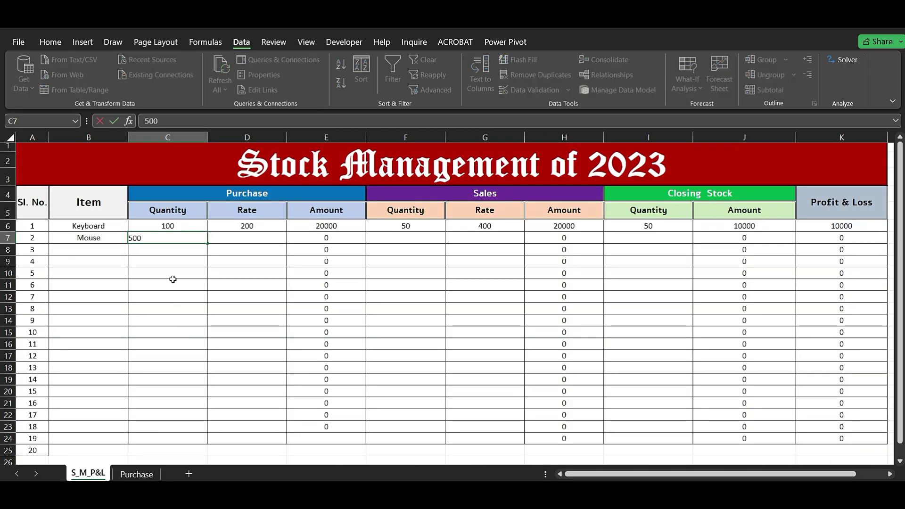
pyautogui.press('Tab')
# Check the Mouse's purchase rate on the Purchase sheet and enter 50 in D7 of S_M_P&L
pyautogui.click(137, 474)
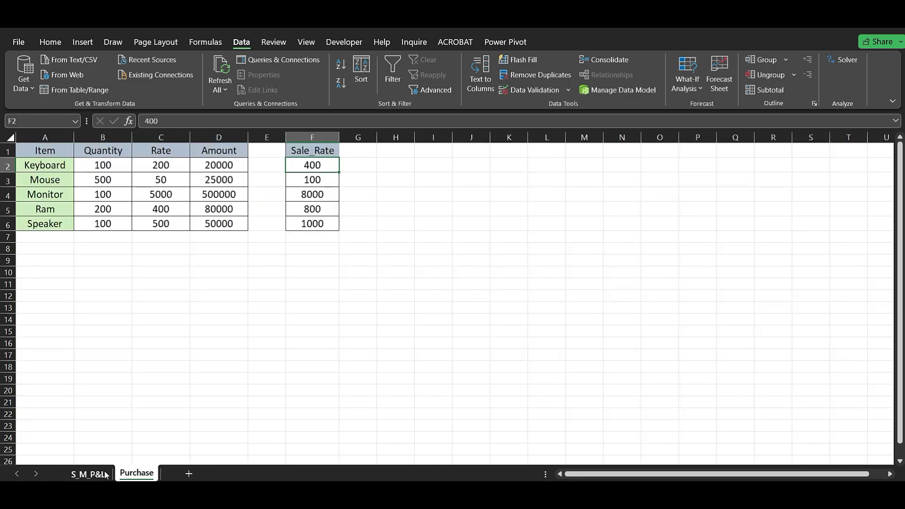
pyautogui.click(88, 473)
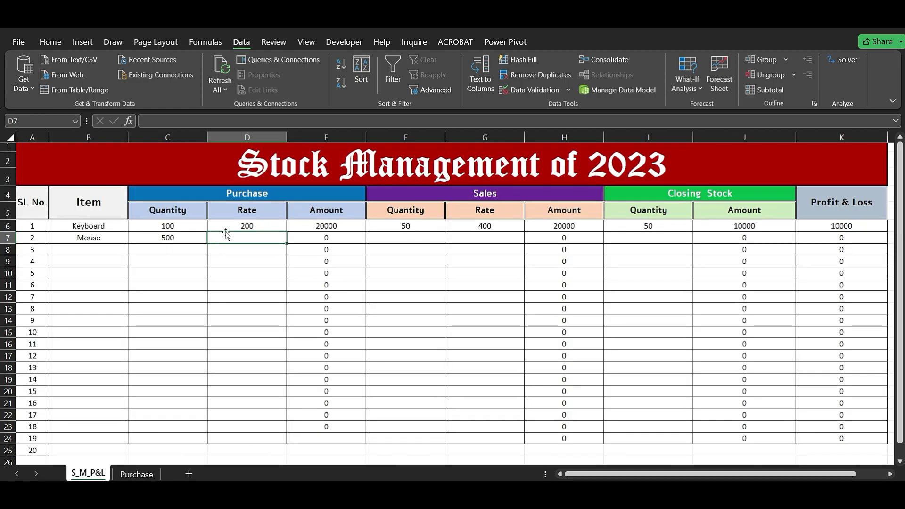
pyautogui.write('50')
pyautogui.press('Tab')
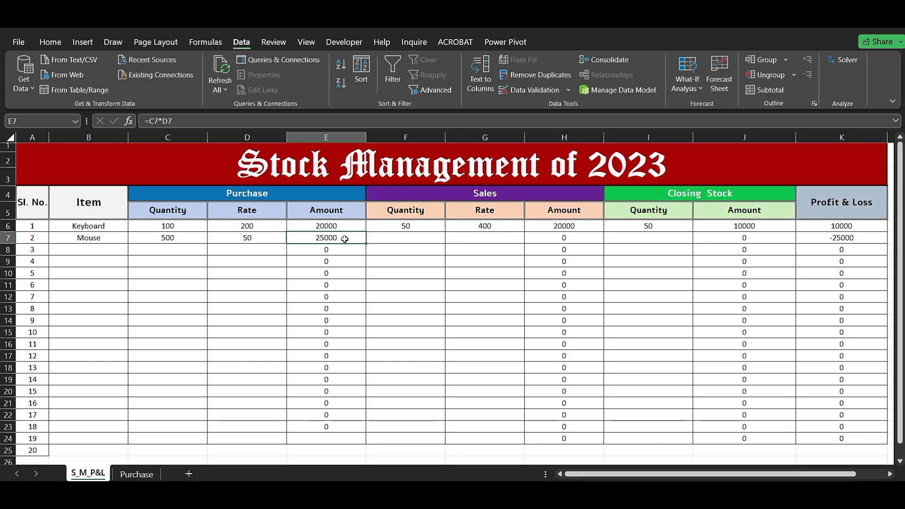
# Look over the Purchase sheet and enter 200 as the Mouse's sales quantity in F7 of S_M_P&L
pyautogui.click(404, 237)
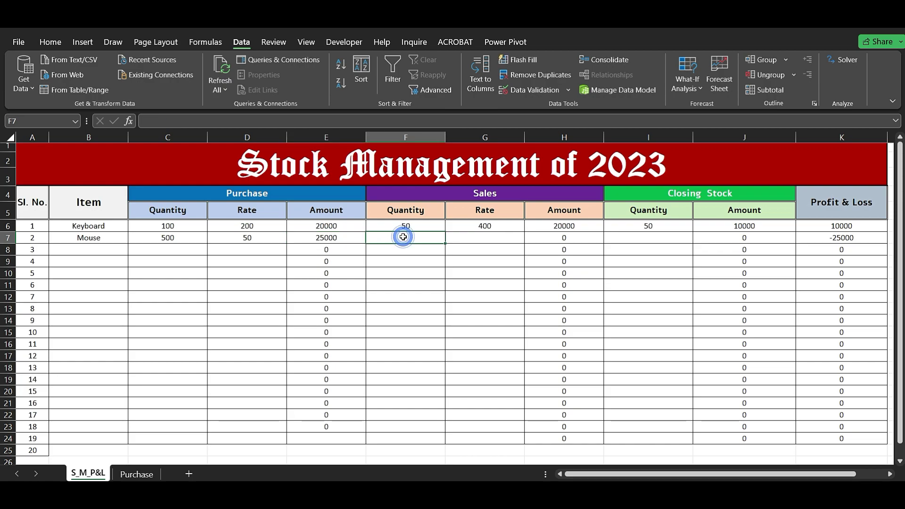
pyautogui.click(137, 474)
pyautogui.click(90, 474)
pyautogui.write('200')
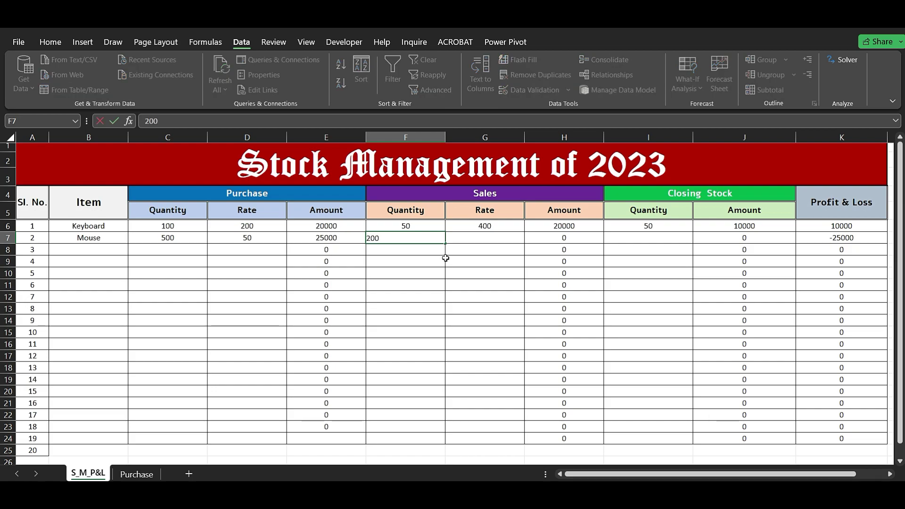
pyautogui.press('Tab')
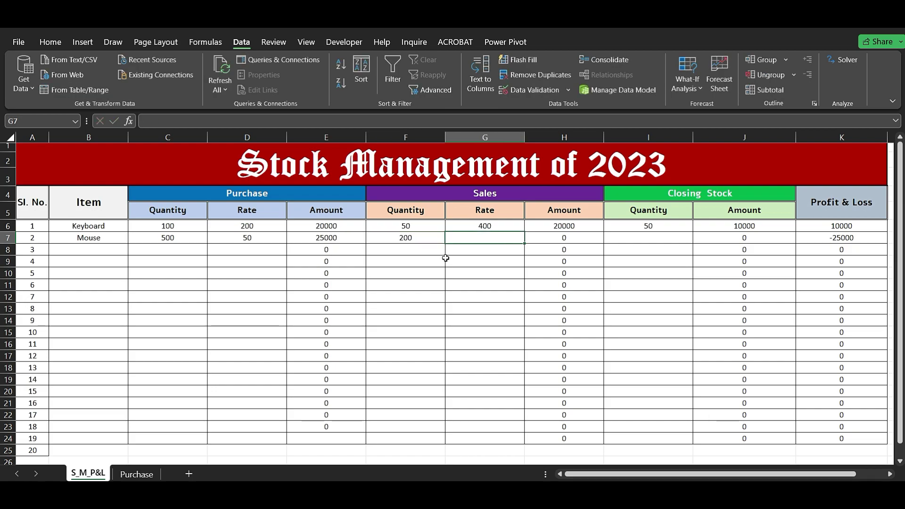
# Check the Mouse's sale rate on the Purchase sheet and enter 100 as its sales rate in G7 of S_M_P&L
pyautogui.click(124, 474)
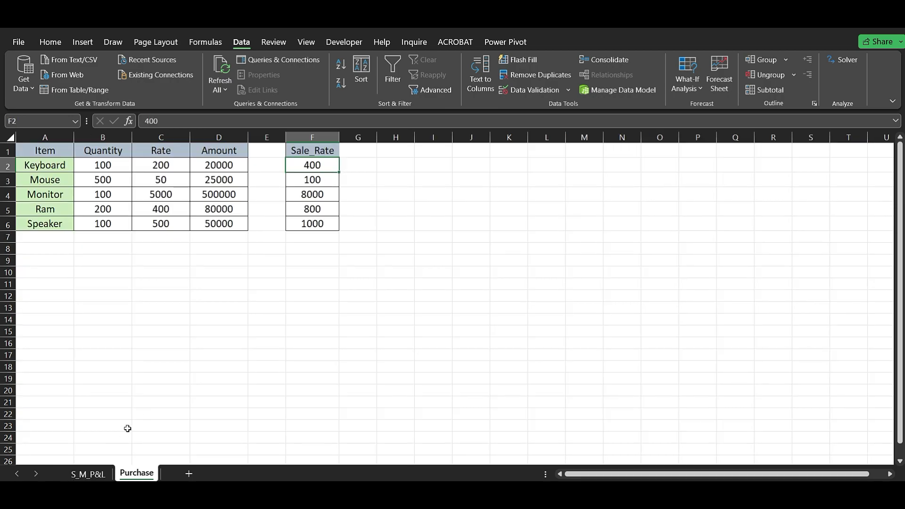
pyautogui.click(88, 474)
pyautogui.write('100')
pyautogui.press('Tab')
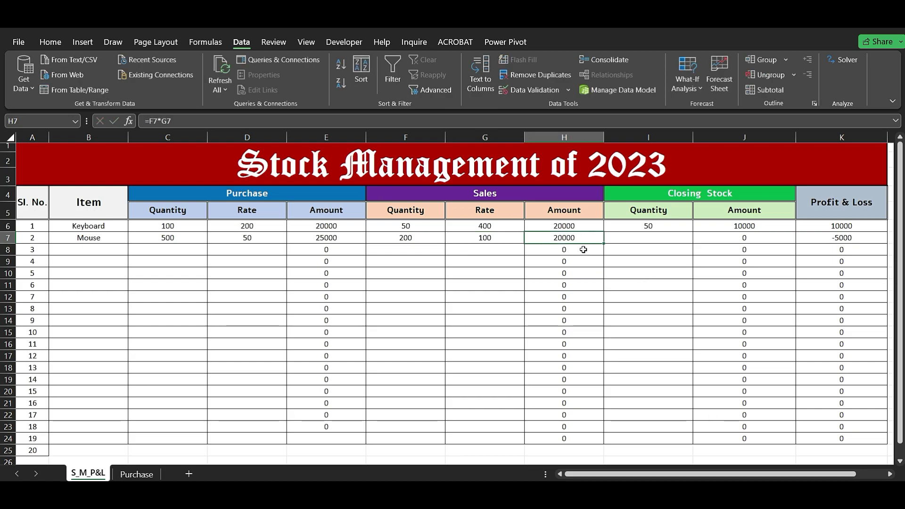
# Fill the closing stock quantity formula from I6 down to I24 and check the Mouse's closing quantity against its purchase and sales quantities
pyautogui.click(644, 239)
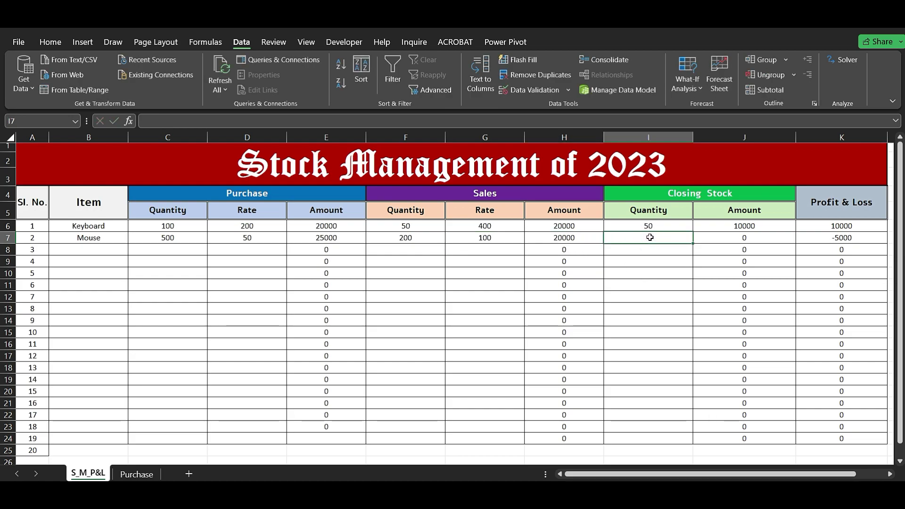
pyautogui.click(662, 227)
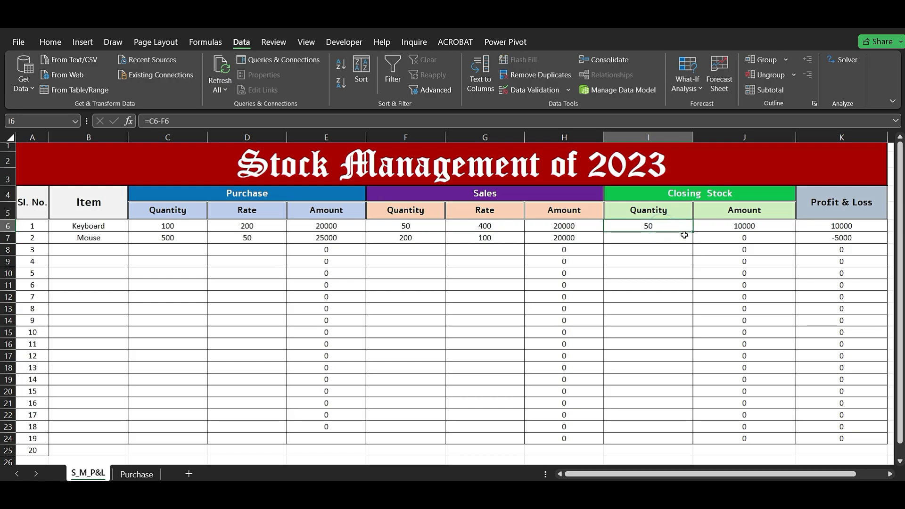
pyautogui.moveTo(694, 233); pyautogui.dragTo(693, 440)
pyautogui.click(646, 236)
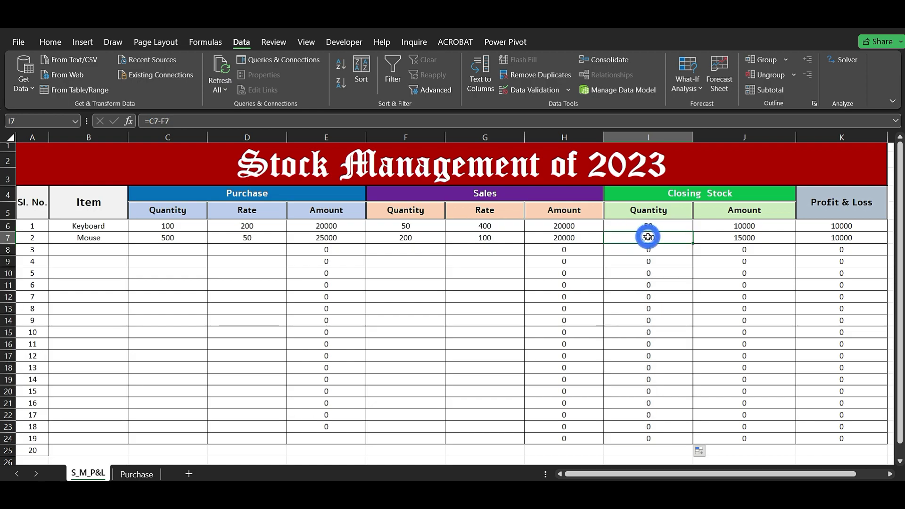
pyautogui.click(147, 243)
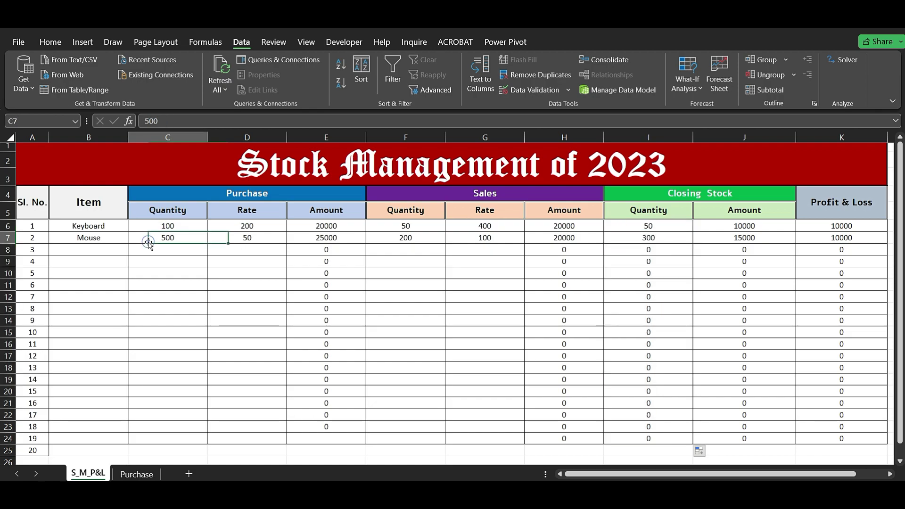
pyautogui.click(408, 234)
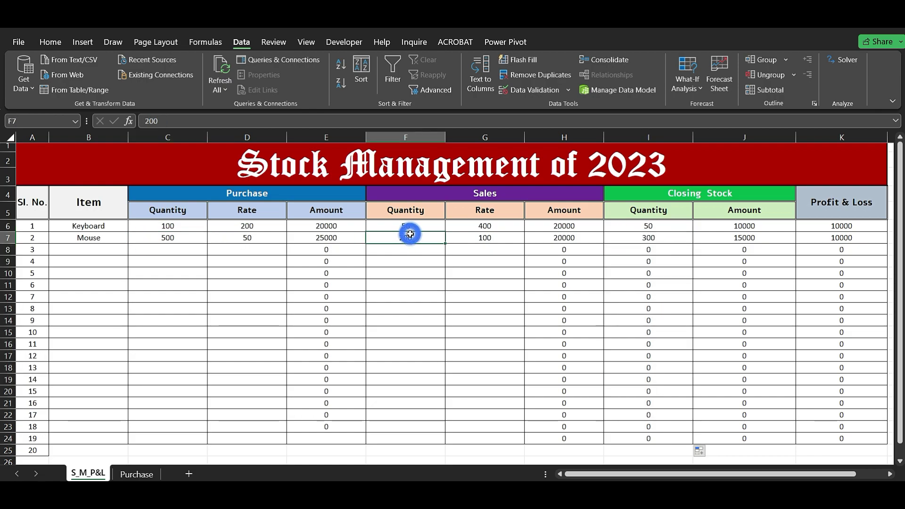
# Check the Mouse's closing quantity, closing amount and profit and loss formulas in row 7, and the item entries in column B
pyautogui.click(656, 239)
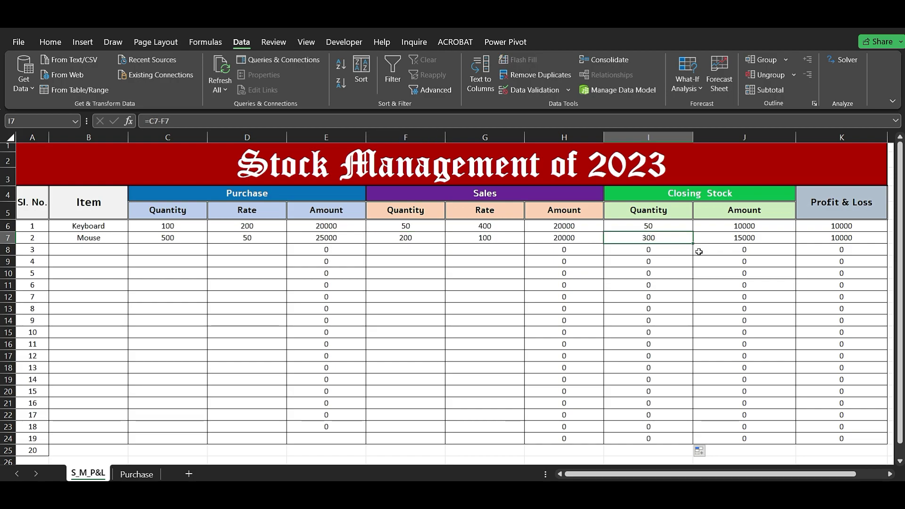
pyautogui.click(738, 240)
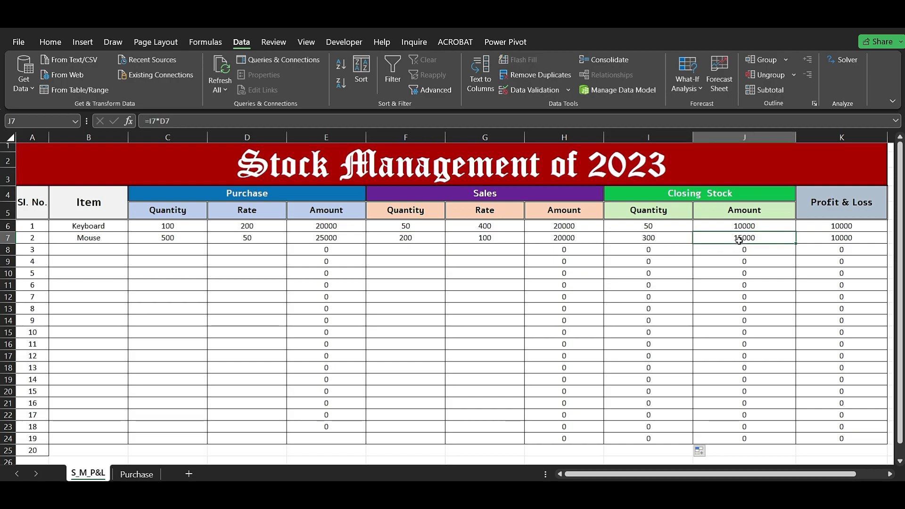
pyautogui.click(837, 242)
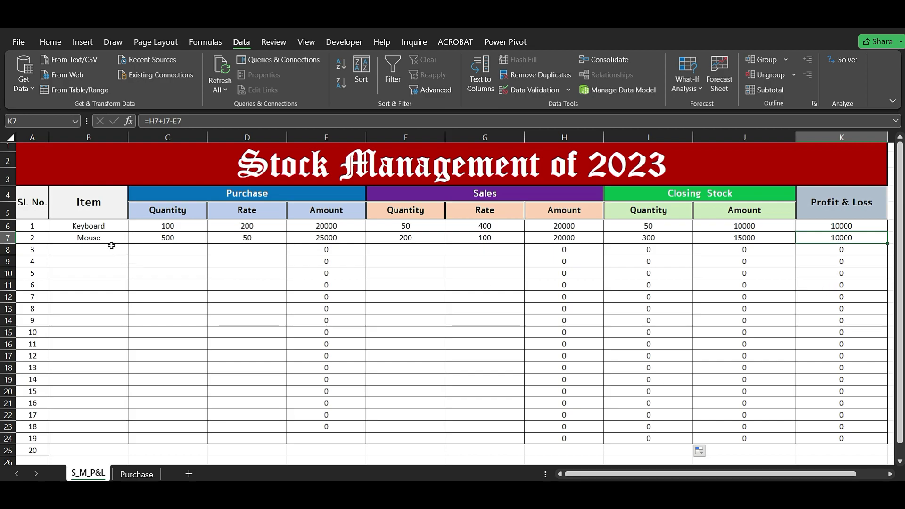
pyautogui.click(106, 228)
pyautogui.click(108, 238)
pyautogui.click(109, 251)
pyautogui.click(111, 230)
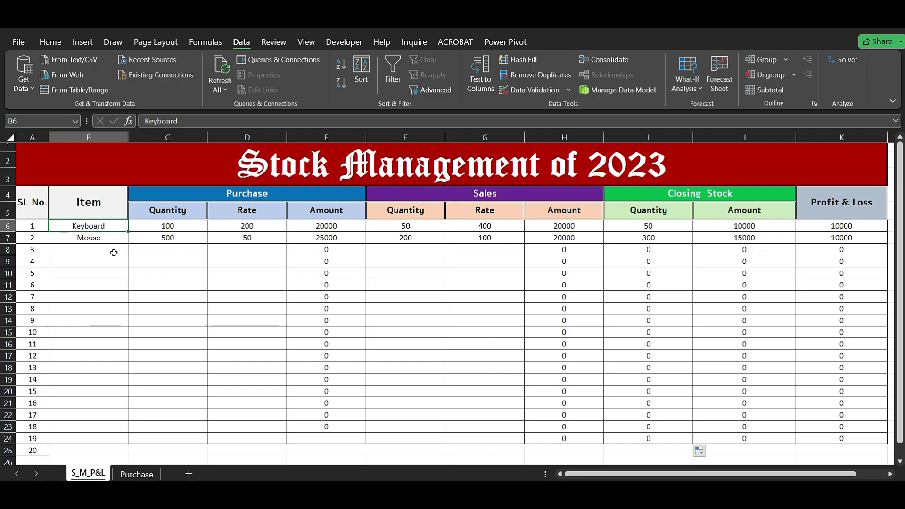
# Add a List data validation to B8 with source =Purchase!$A$2:$A$6 and choose Monitor as the item
pyautogui.click(113, 251)
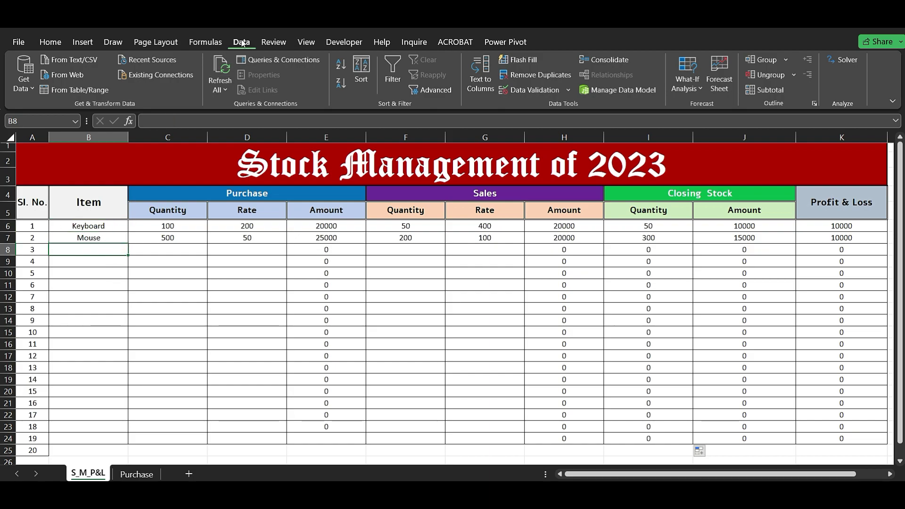
pyautogui.click(534, 90)
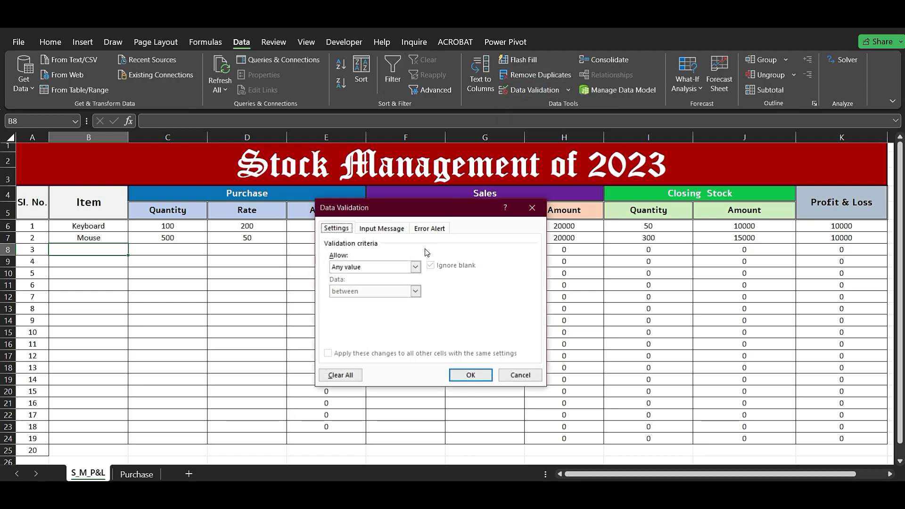
pyautogui.click(415, 267)
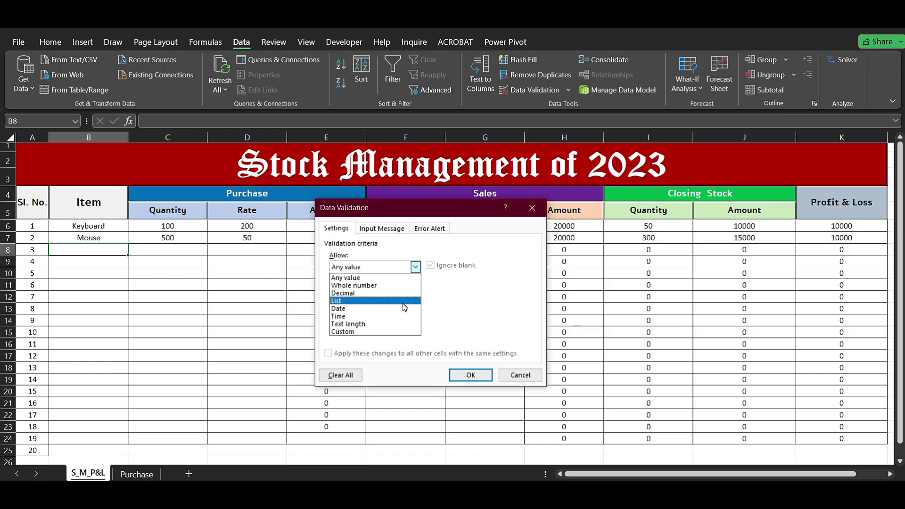
pyautogui.click(403, 301)
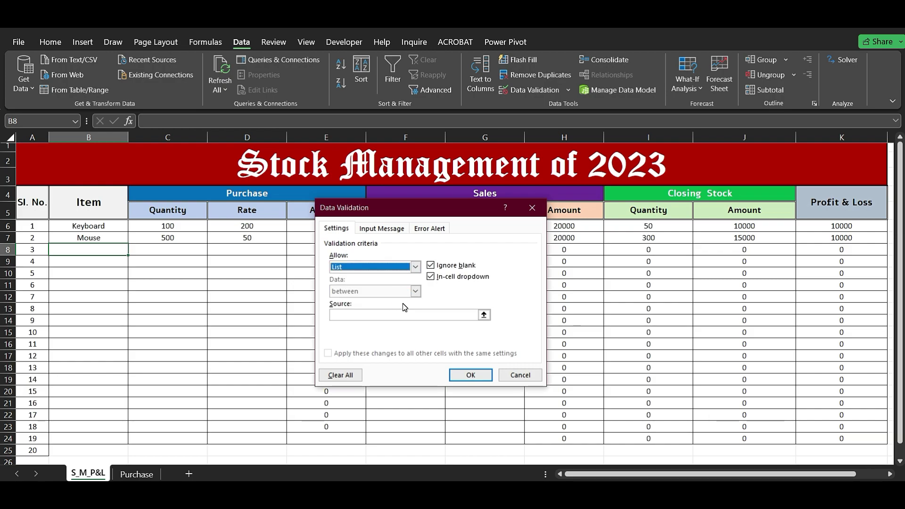
pyautogui.click(484, 315)
pyautogui.click(147, 477)
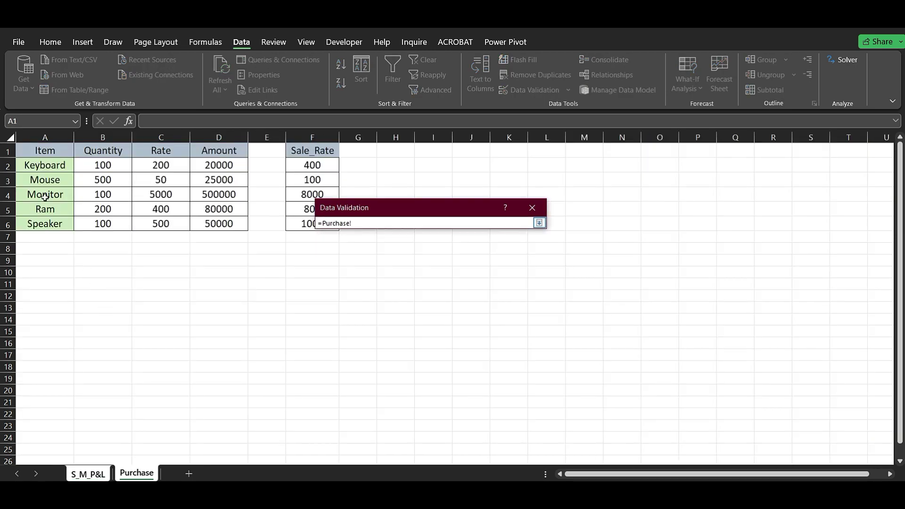
pyautogui.moveTo(45, 165); pyautogui.dragTo(51, 230)
pyautogui.press('Return')
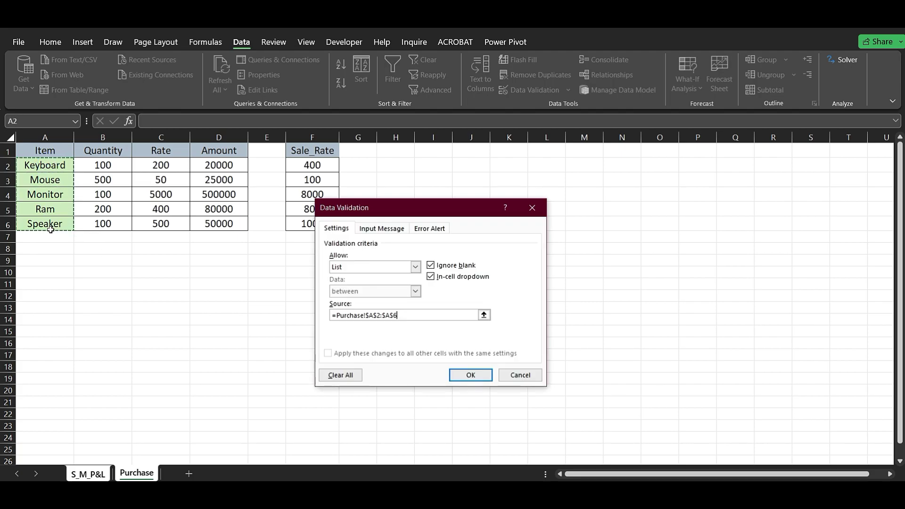
pyautogui.click(467, 375)
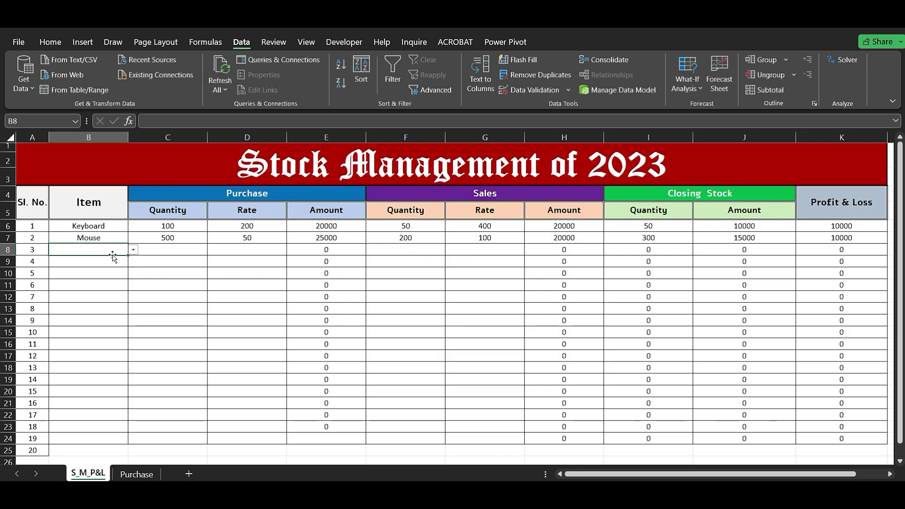
pyautogui.click(134, 250)
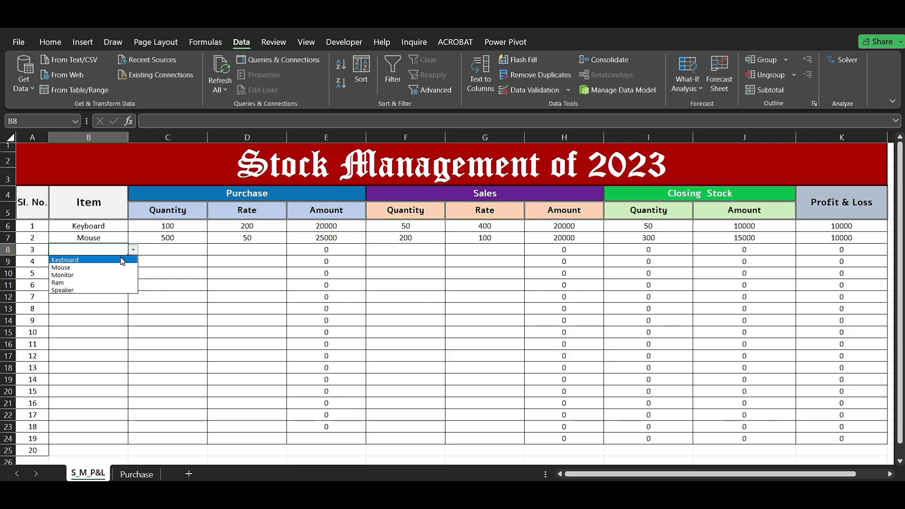
pyautogui.click(120, 275)
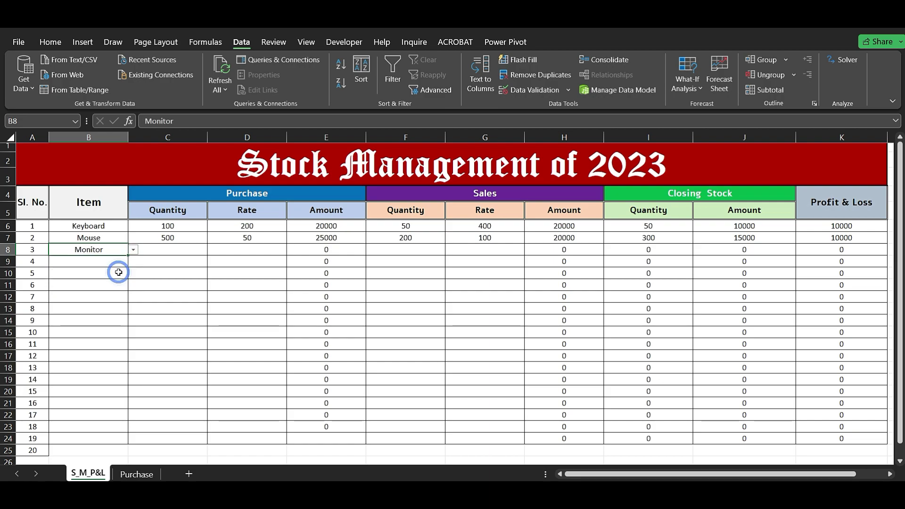
# Enter =VLOOKUP(B8,Purchase!A1:D6,2,FALSE) in C8 of S_M_P&L to look up the Monitor's purchase quantity
pyautogui.click(161, 249)
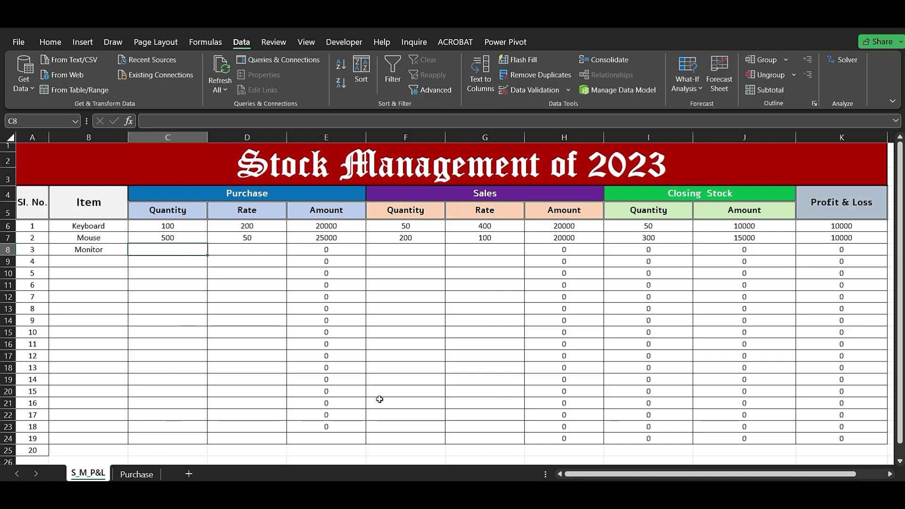
pyautogui.click(136, 474)
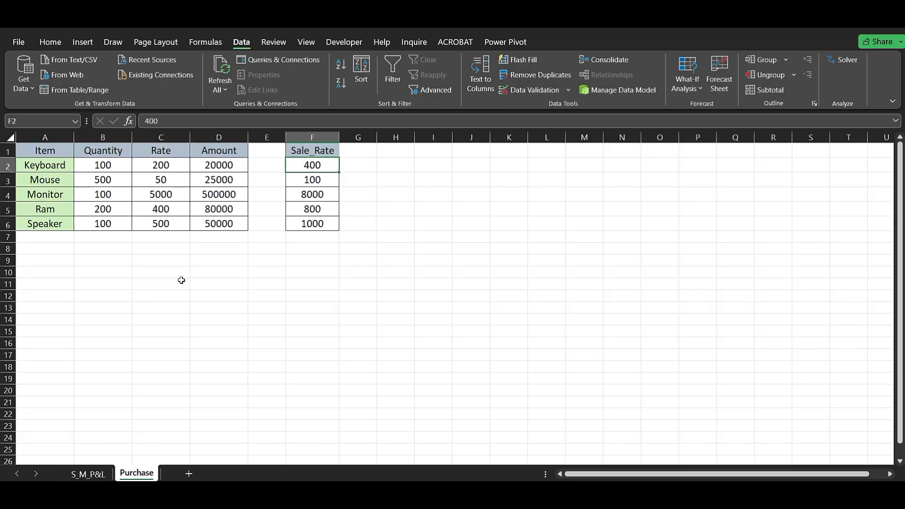
pyautogui.click(94, 474)
pyautogui.write('=vlo')
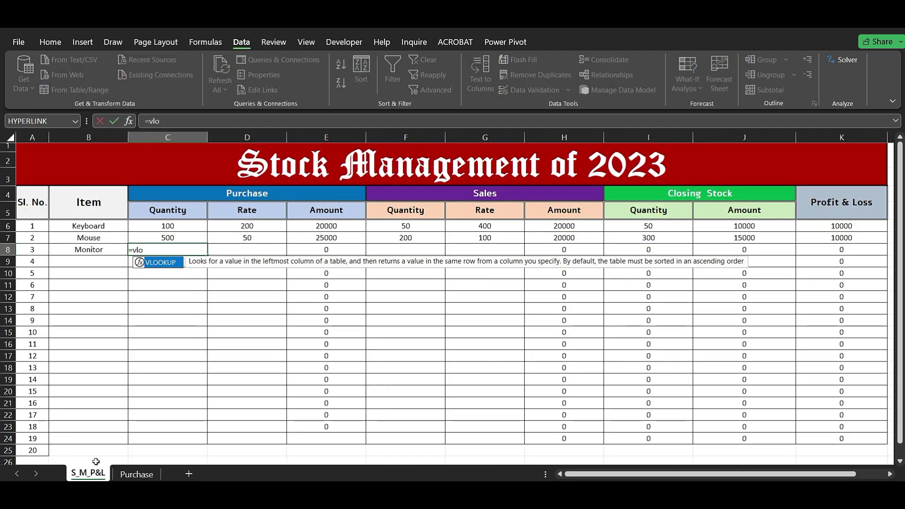
pyautogui.press('Tab')
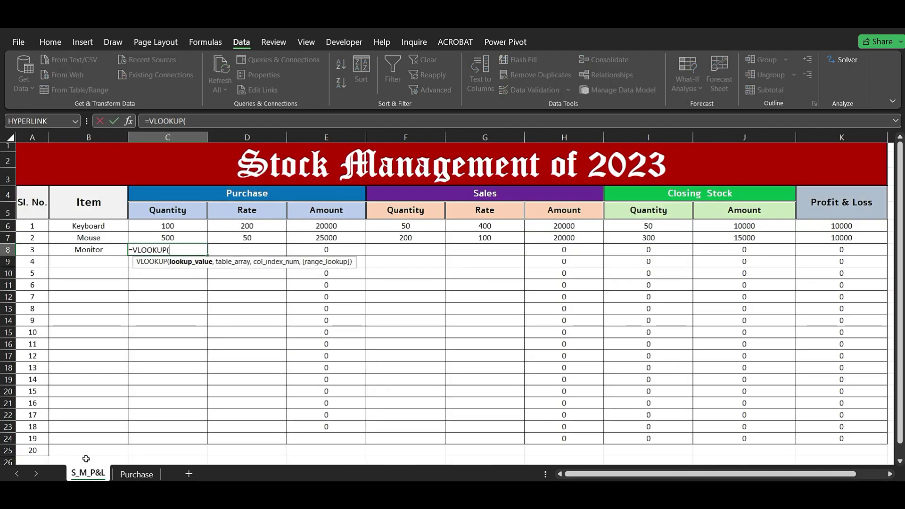
pyautogui.click(108, 246)
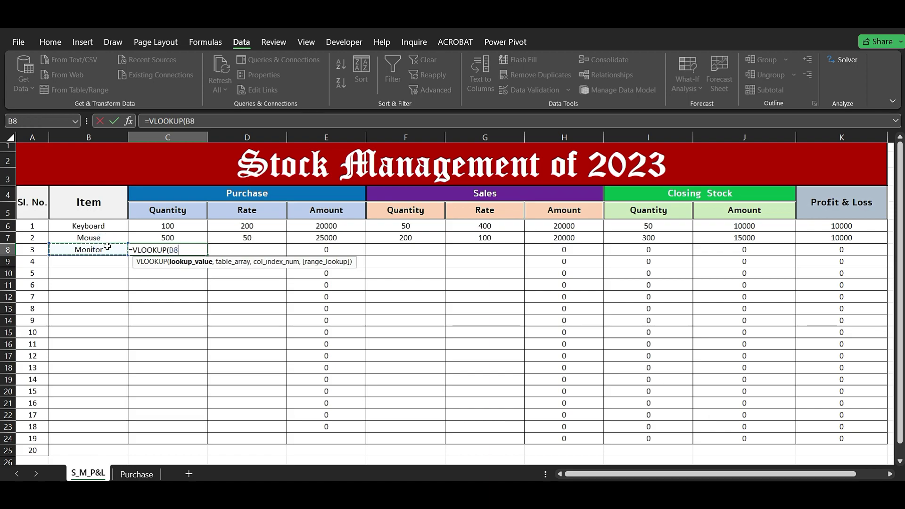
pyautogui.write(',')
pyautogui.click(136, 474)
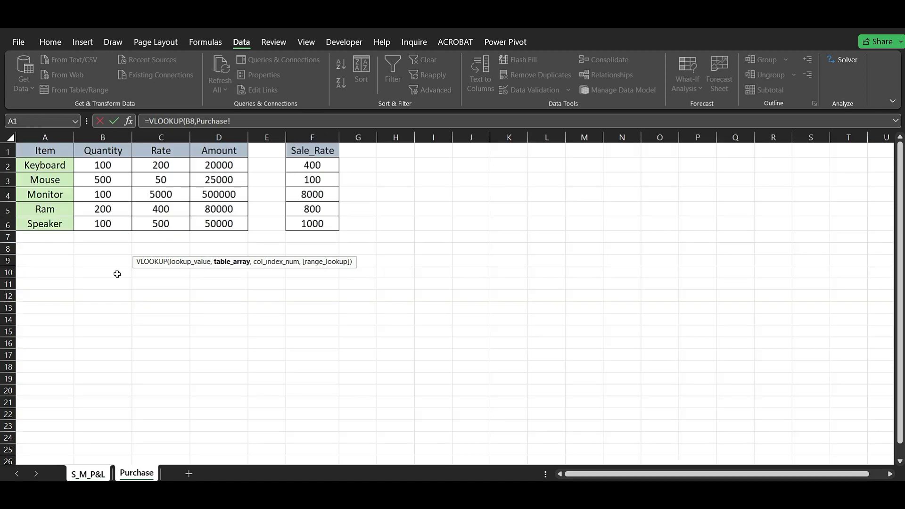
pyautogui.moveTo(36, 150); pyautogui.dragTo(218, 216)
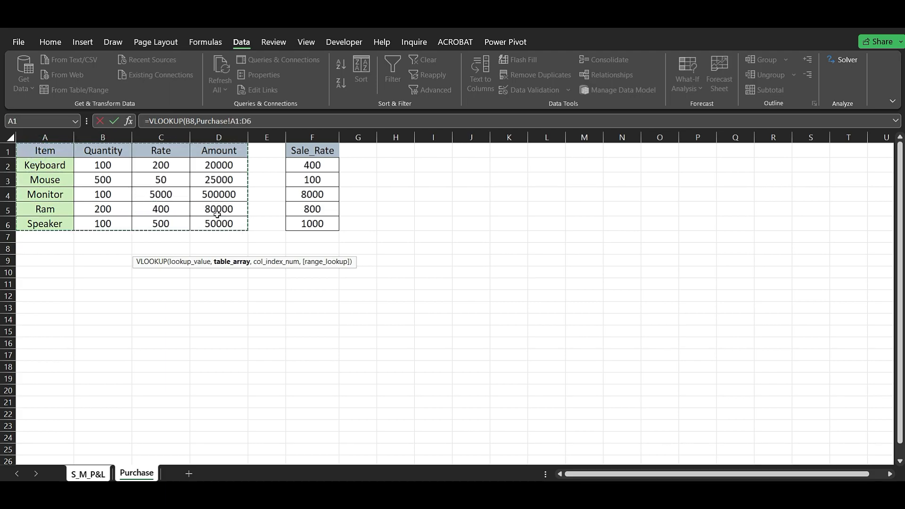
pyautogui.write(',')
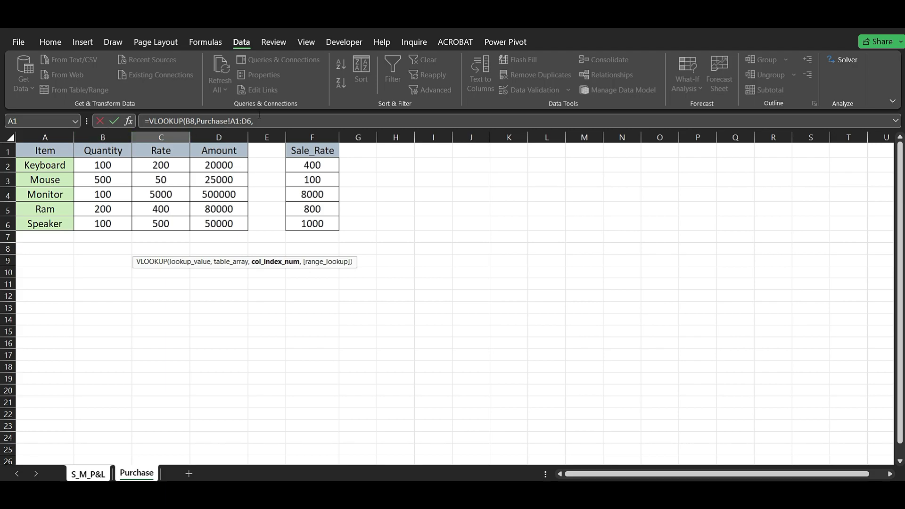
pyautogui.click(258, 119)
pyautogui.write('2')
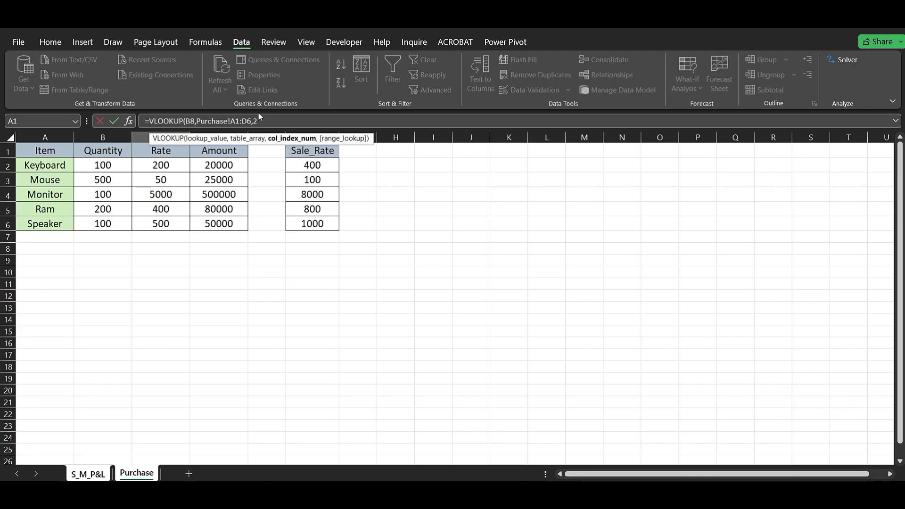
pyautogui.write(',false')
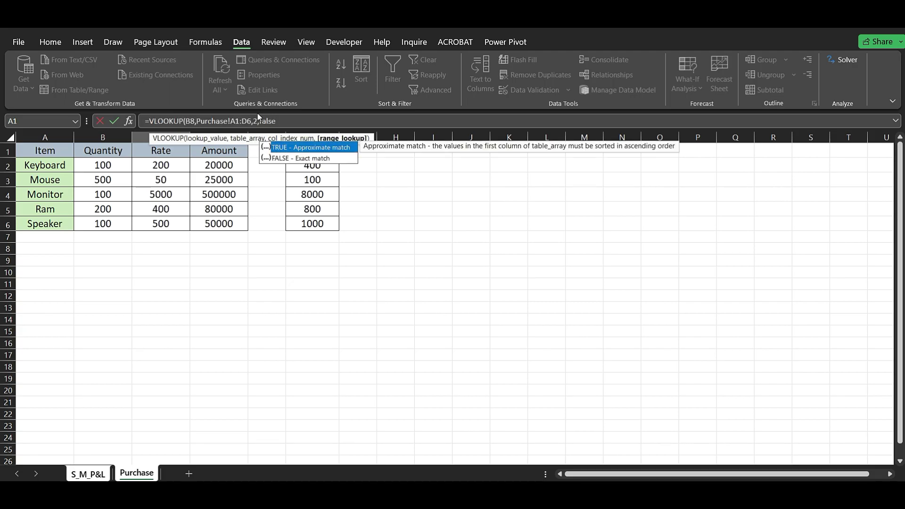
pyautogui.write(')')
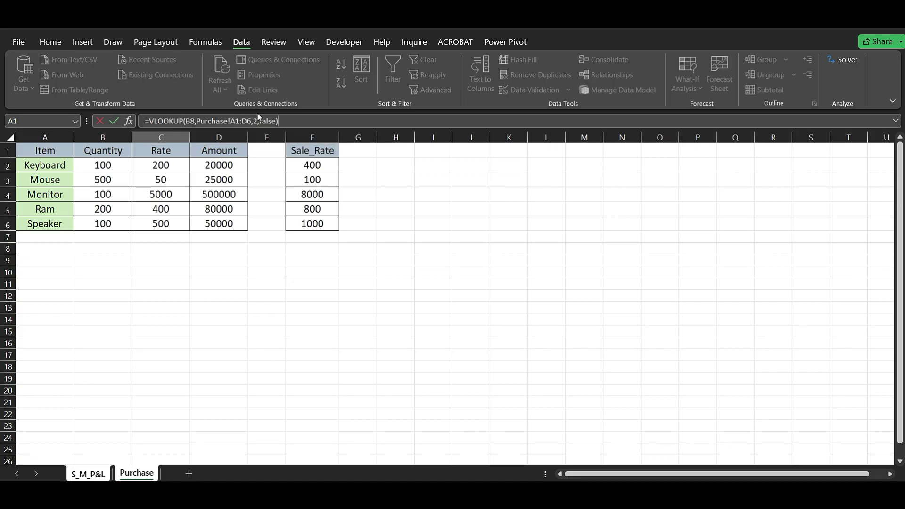
pyautogui.press('Return')
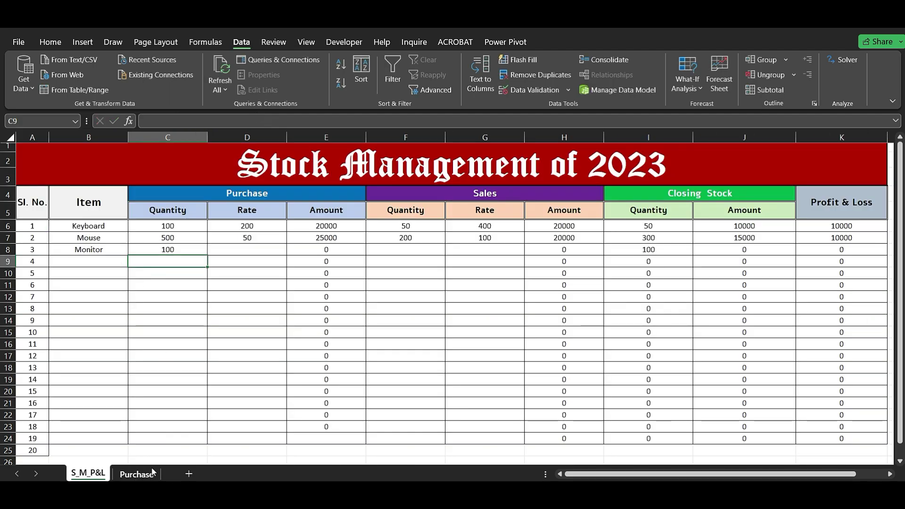
# Check the Monitor's quantity on the Purchase sheet and compare its Rate and Amount headings with those on S_M_P&L
pyautogui.click(153, 473)
pyautogui.moveTo(74, 198); pyautogui.dragTo(101, 197)
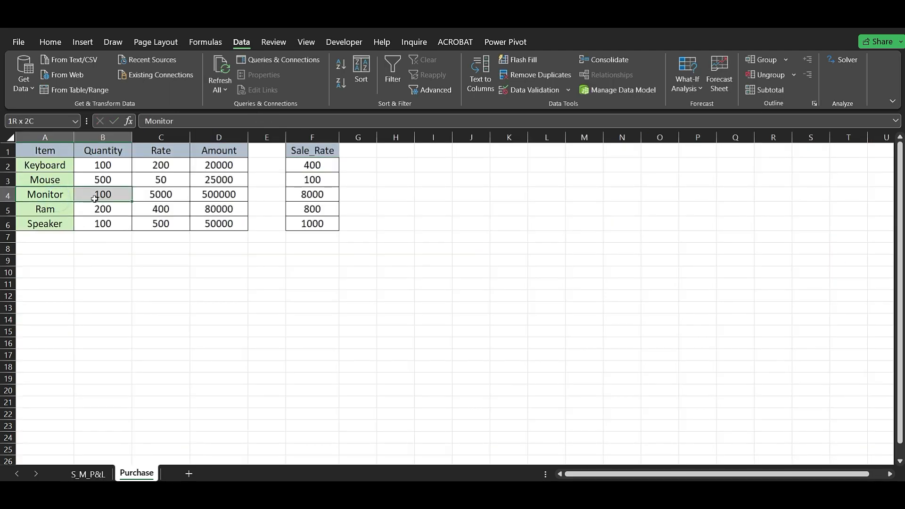
pyautogui.click(173, 185)
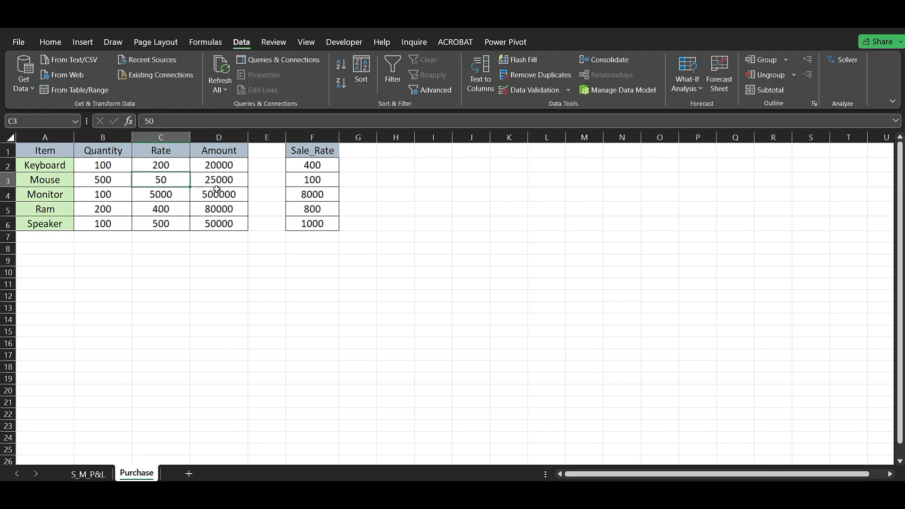
pyautogui.click(213, 190)
pyautogui.click(162, 151)
pyautogui.click(224, 149)
pyautogui.click(88, 473)
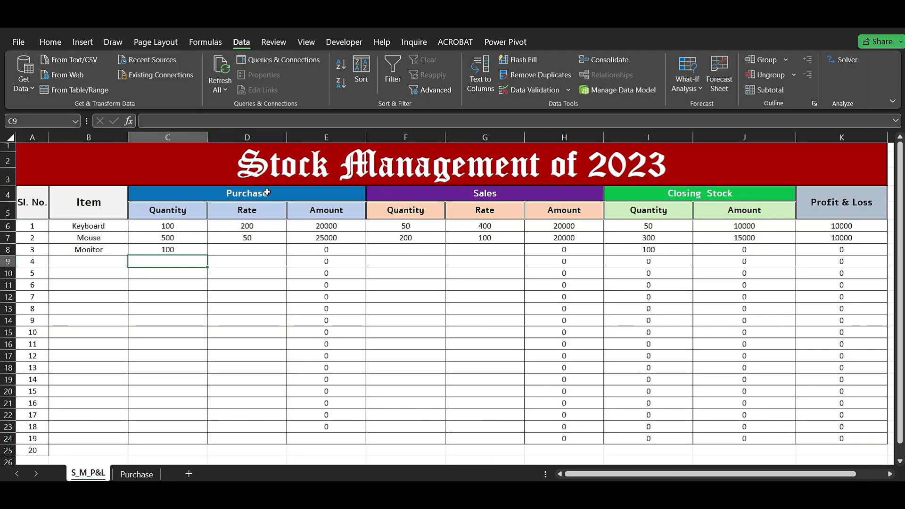
pyautogui.click(255, 209)
pyautogui.click(292, 209)
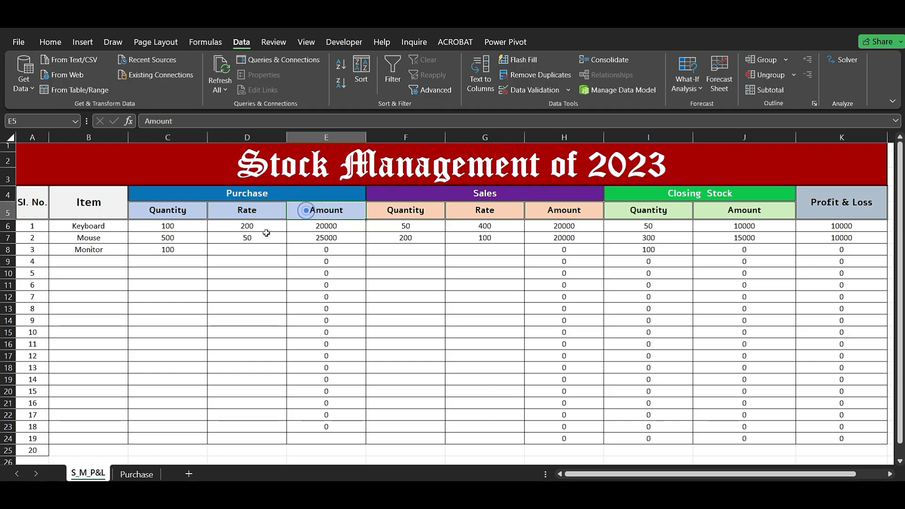
# Fill the lookup formula from C8 across to D8 and check the Monitor's purchase quantity, rate and amount
pyautogui.click(205, 250)
pyautogui.moveTo(208, 255); pyautogui.dragTo(264, 257)
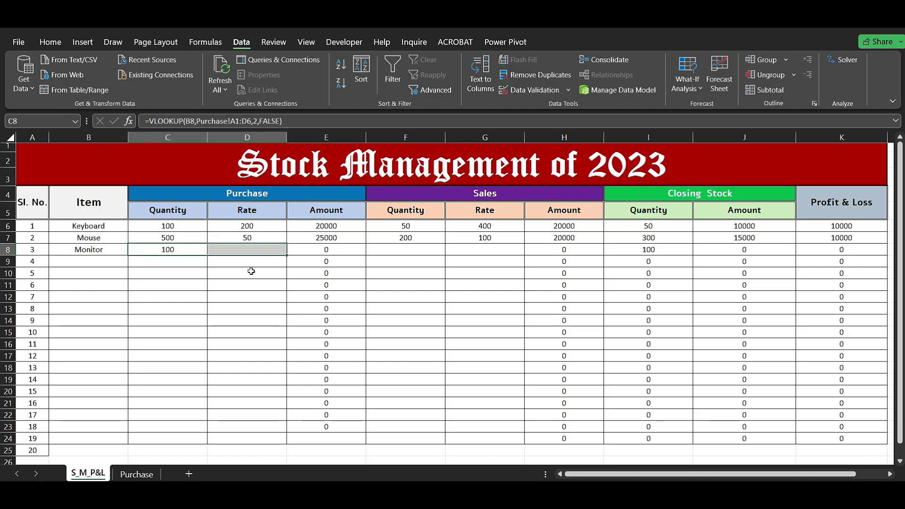
pyautogui.click(186, 250)
pyautogui.click(244, 251)
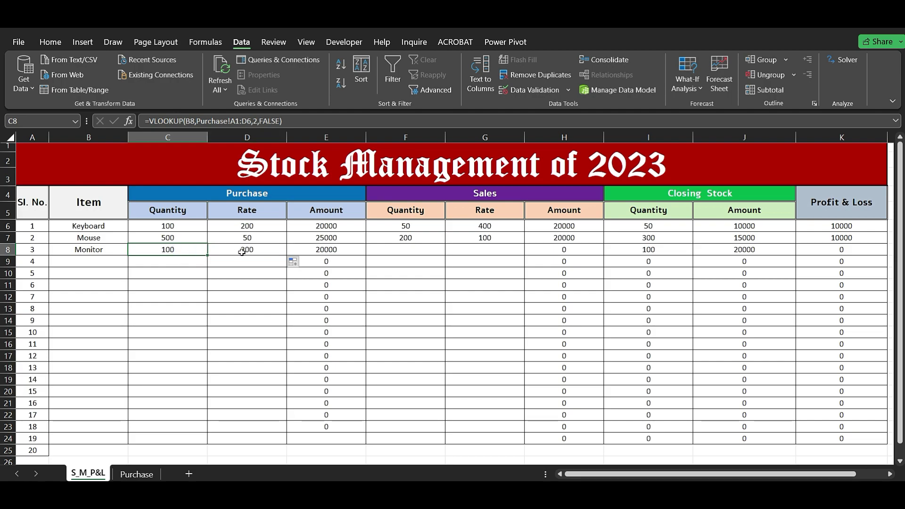
pyautogui.click(318, 250)
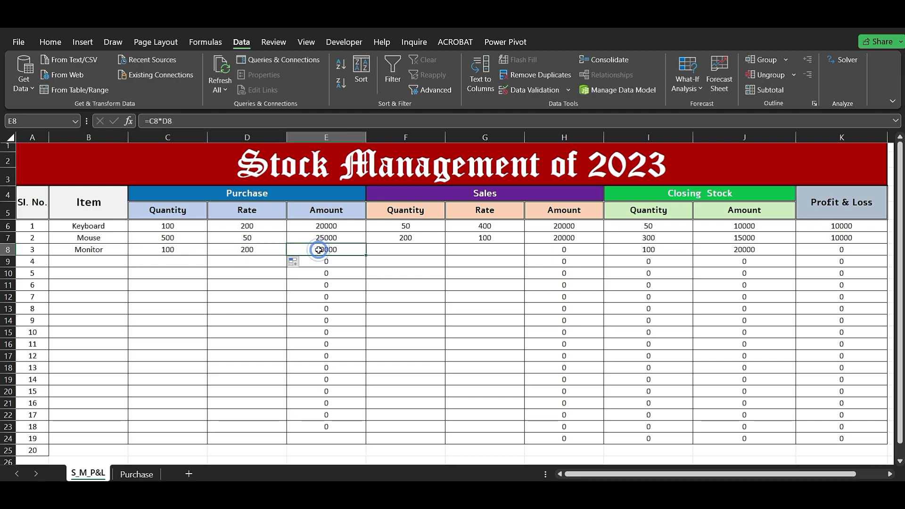
pyautogui.click(233, 259)
pyautogui.click(175, 248)
pyautogui.click(244, 249)
pyautogui.click(320, 251)
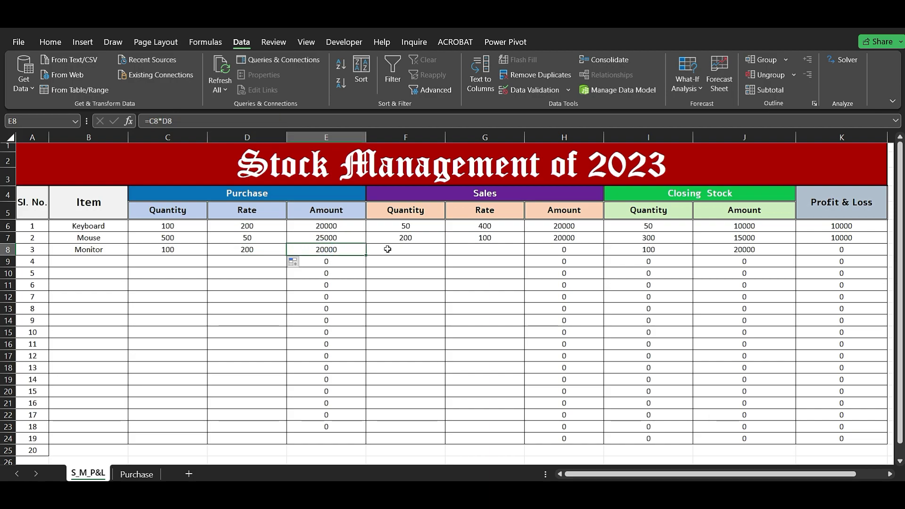
# Enter 20 as the Monitor's sales quantity in F8
pyautogui.click(417, 254)
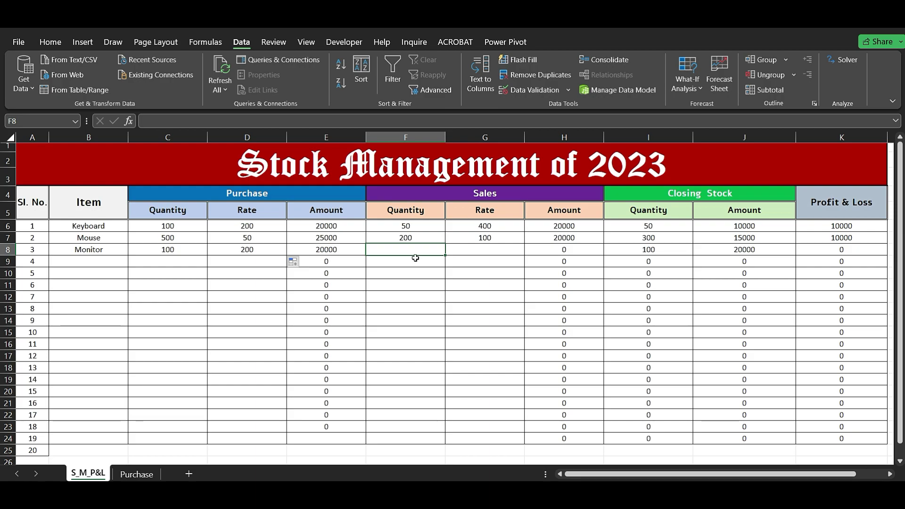
pyautogui.write('20')
pyautogui.press('Tab')
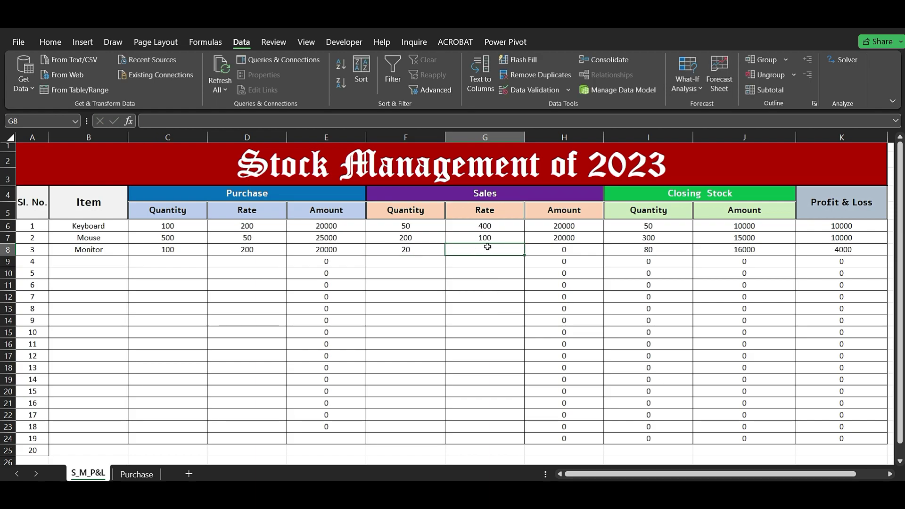
# Enter =VLOOKUP(B8,Purchase!A1:F6,6,FALSE) in G8 of S_M_P&L to look up the Monitor's sales rate
pyautogui.write('=vlo')
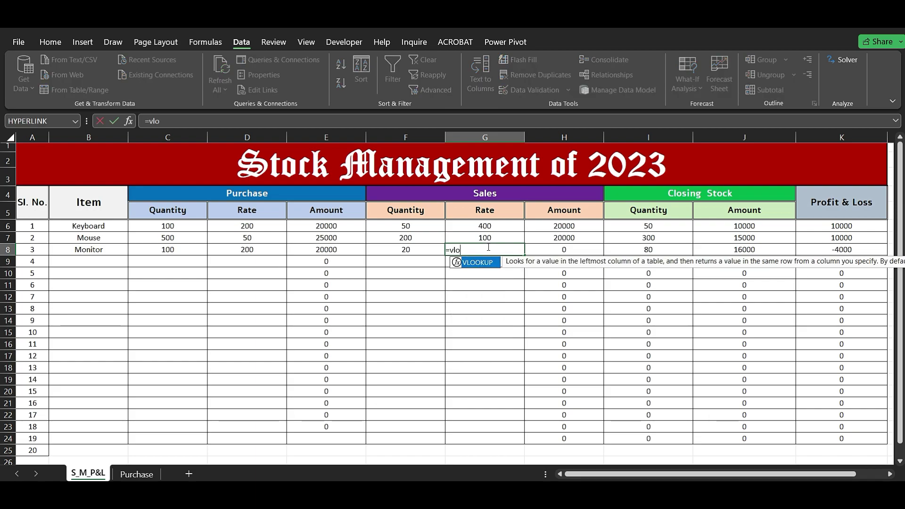
pyautogui.press('Tab')
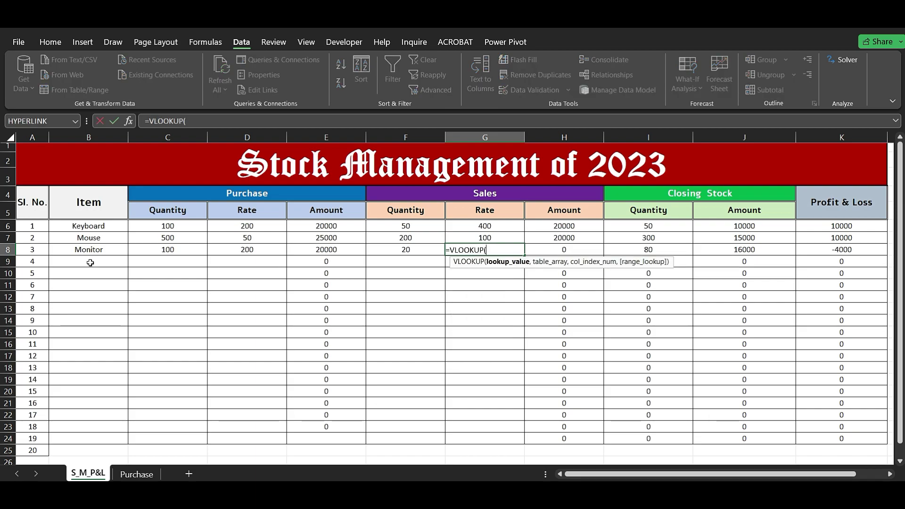
pyautogui.click(80, 251)
pyautogui.write(',')
pyautogui.click(136, 474)
pyautogui.moveTo(41, 151); pyautogui.dragTo(316, 223)
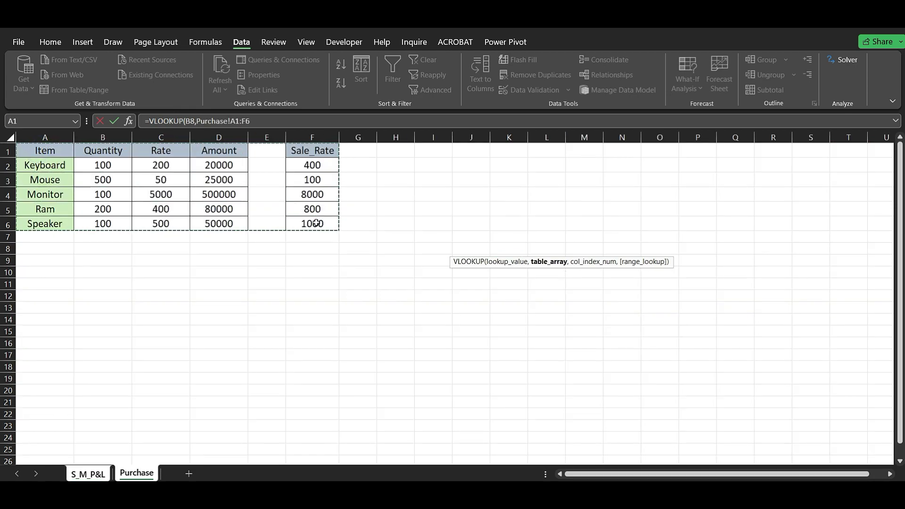
pyautogui.write(',6')
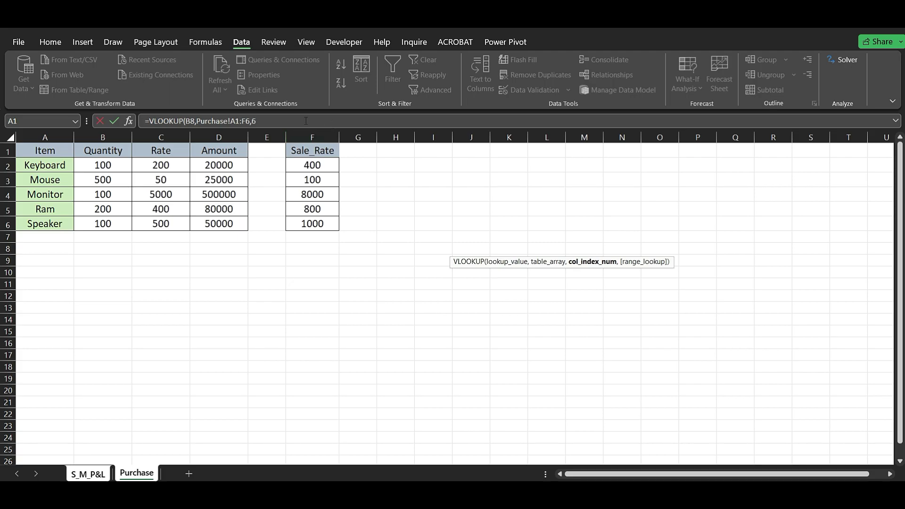
pyautogui.write(',fa')
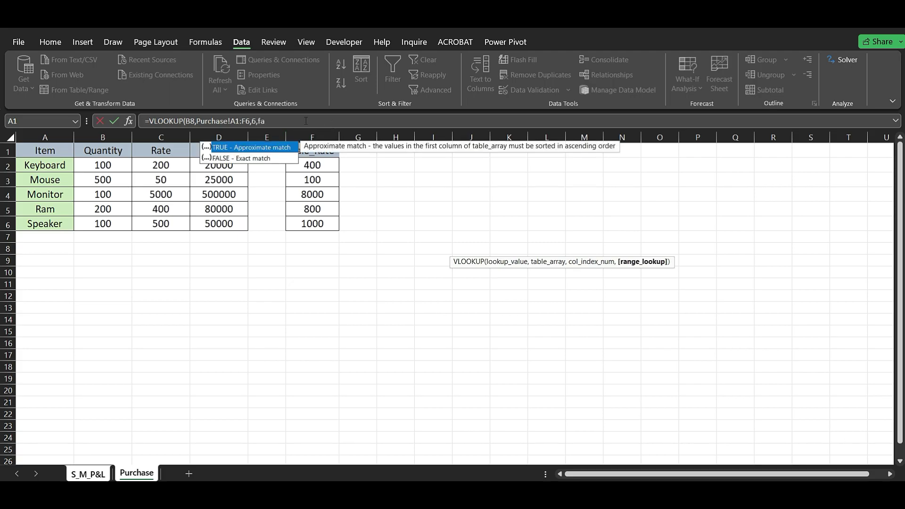
pyautogui.write('lse)')
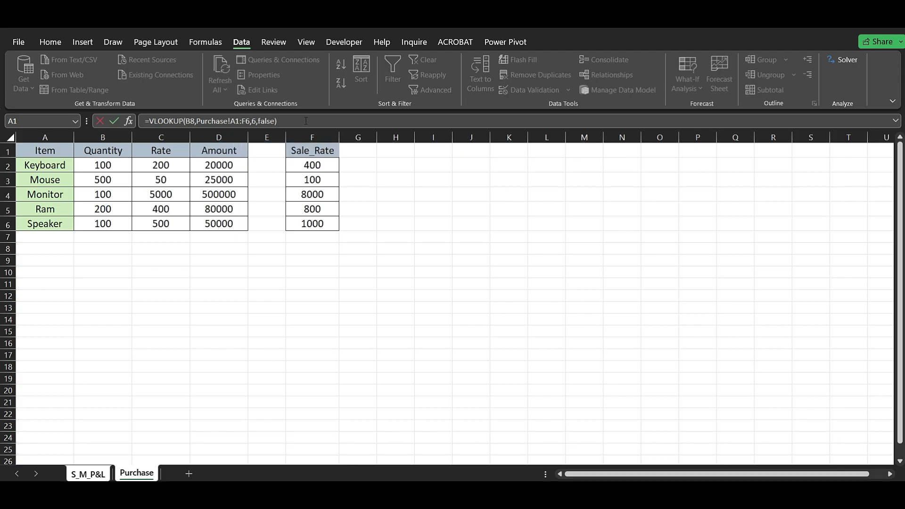
pyautogui.press('Return')
# Examine the Monitor's sales rate and amount, its closing stock quantity and amount, and the Closing Stock and Profit & Loss headings
pyautogui.click(471, 248)
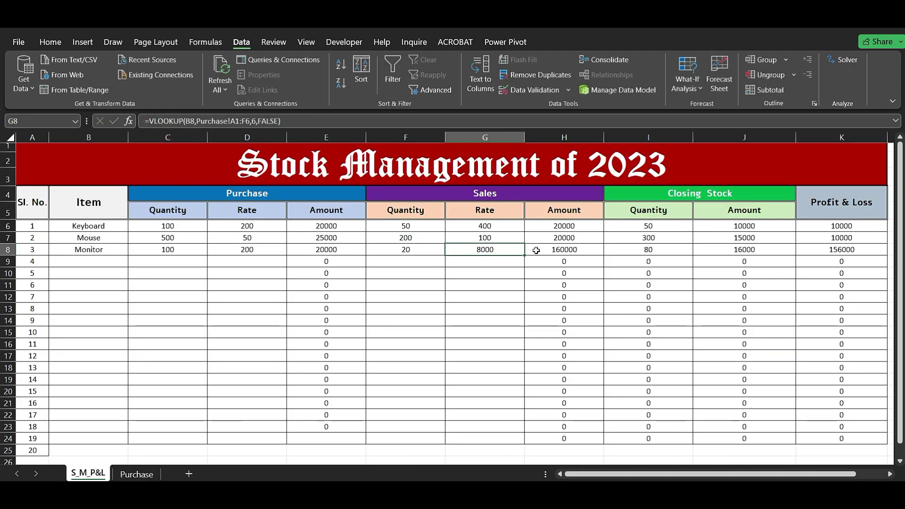
pyautogui.click(551, 250)
pyautogui.click(639, 249)
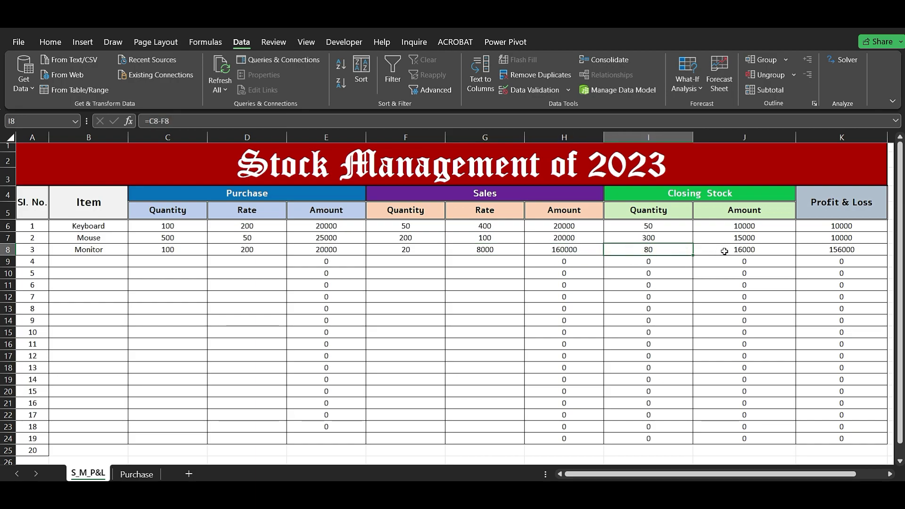
pyautogui.click(689, 192)
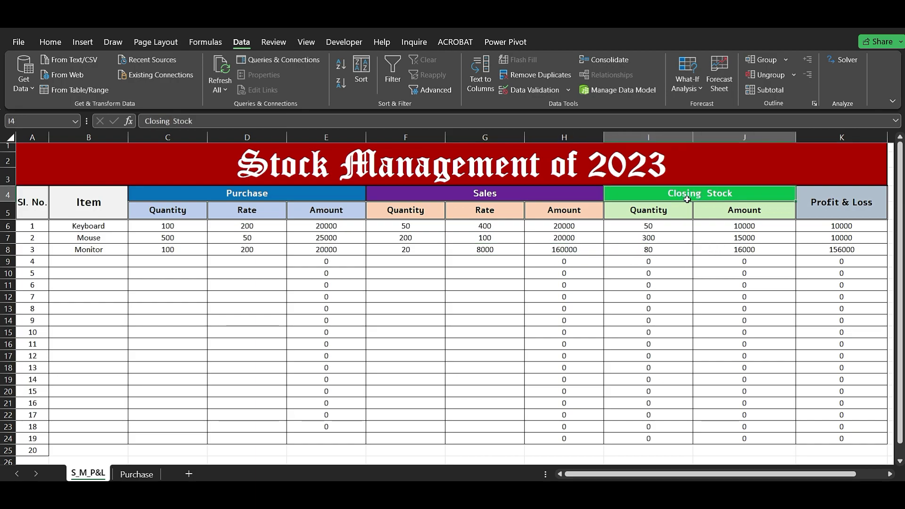
pyautogui.click(675, 210)
pyautogui.click(742, 211)
pyautogui.click(822, 207)
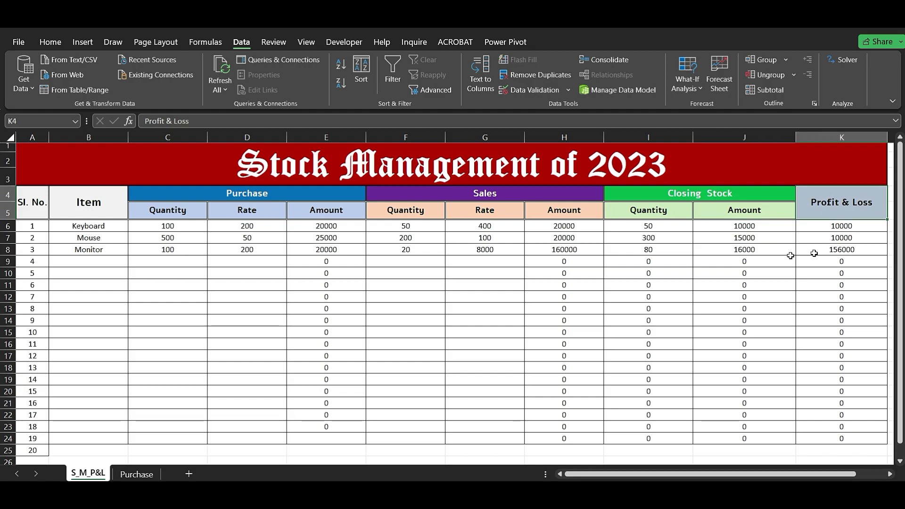
pyautogui.click(648, 252)
pyautogui.click(744, 250)
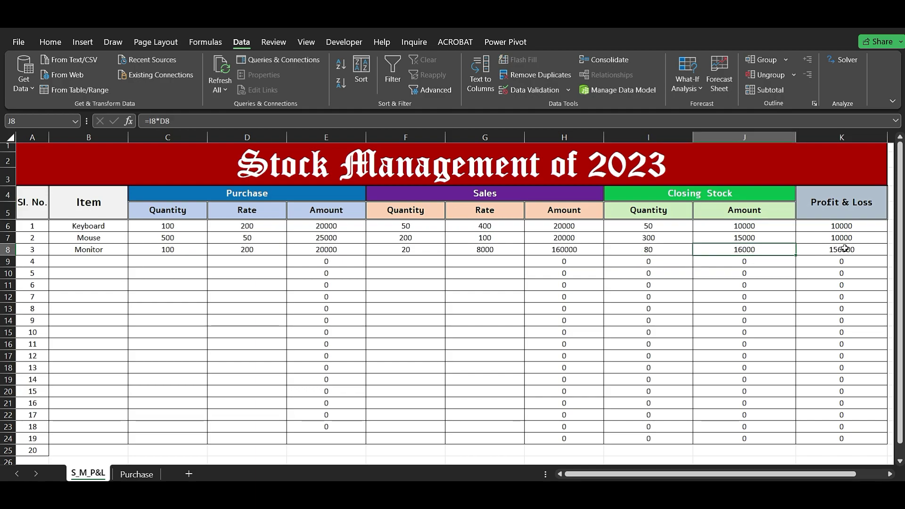
# Review the purchase Quantity and Rate cells of the Keyboard, Mouse and Monitor rows
pyautogui.click(486, 260)
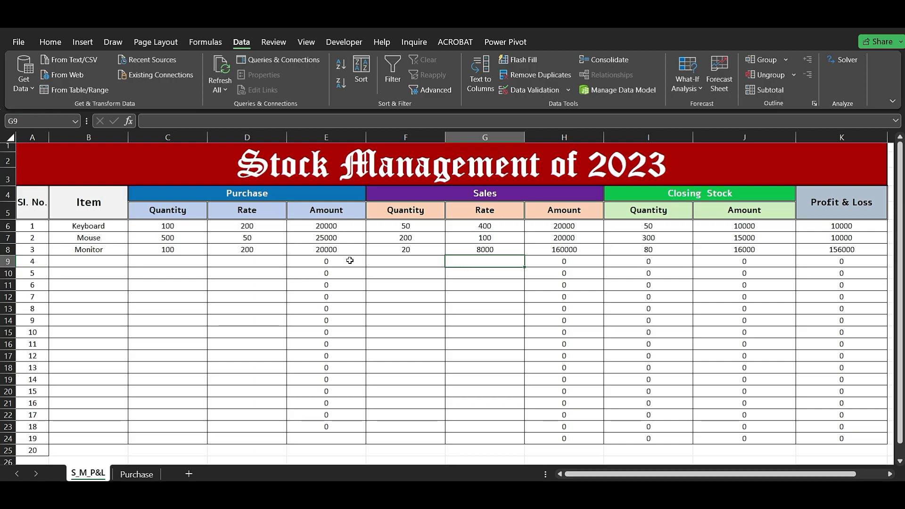
pyautogui.moveTo(182, 227); pyautogui.dragTo(182, 244)
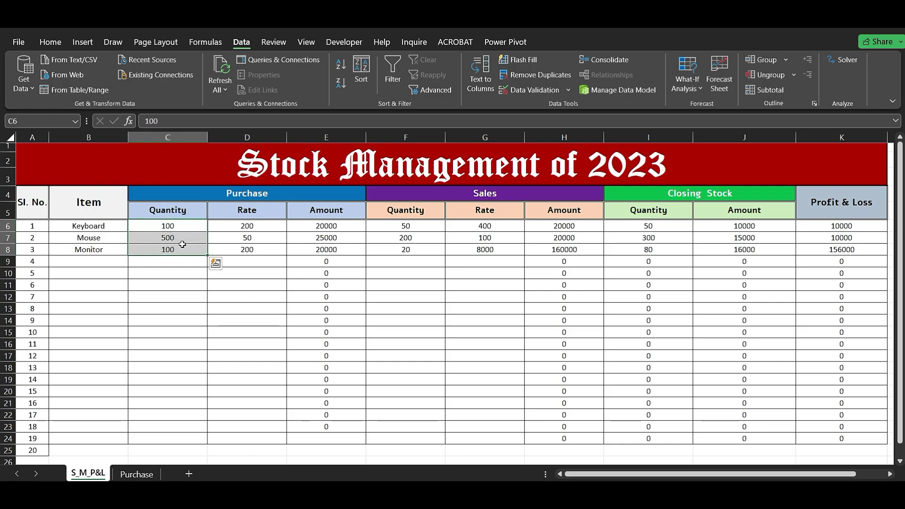
pyautogui.moveTo(242, 236)
pyautogui.mouseDown()
pyautogui.moveTo(224, 241)
pyautogui.moveTo(238, 249)
pyautogui.mouseUp()
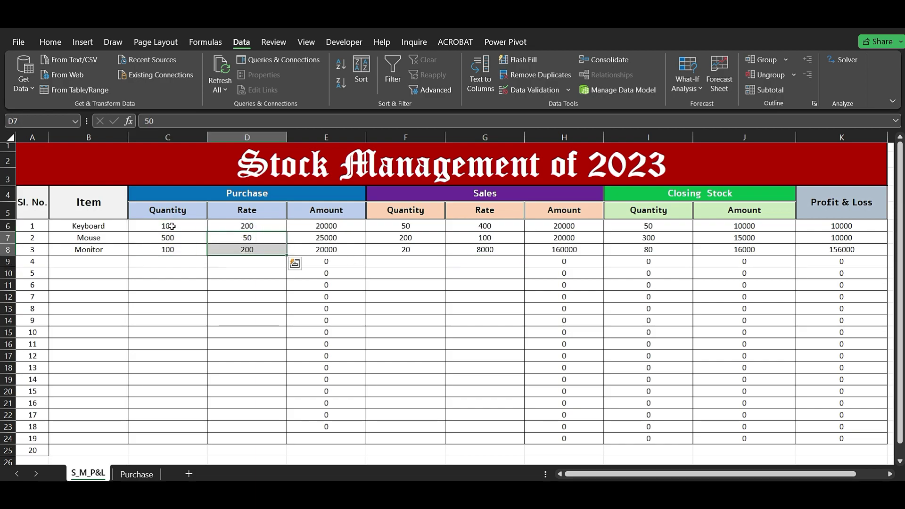
pyautogui.click(170, 226)
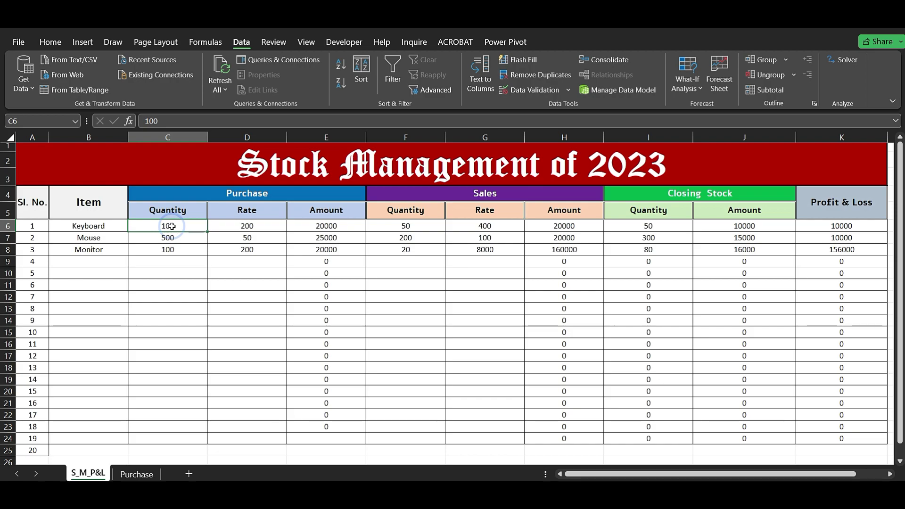
pyautogui.click(249, 226)
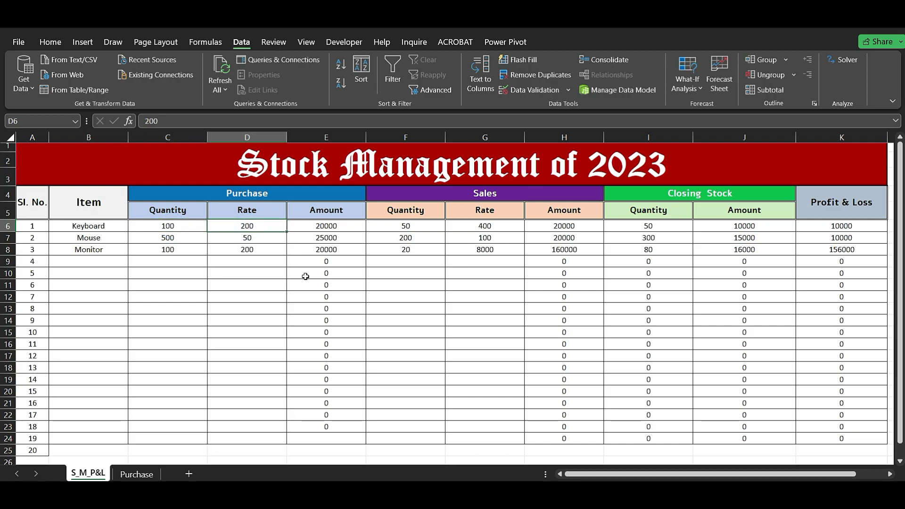
pyautogui.click(252, 280)
# Apply the custom number format # "Pcs" to the purchase quantities in C6:C24
pyautogui.moveTo(186, 225); pyautogui.dragTo(168, 435)
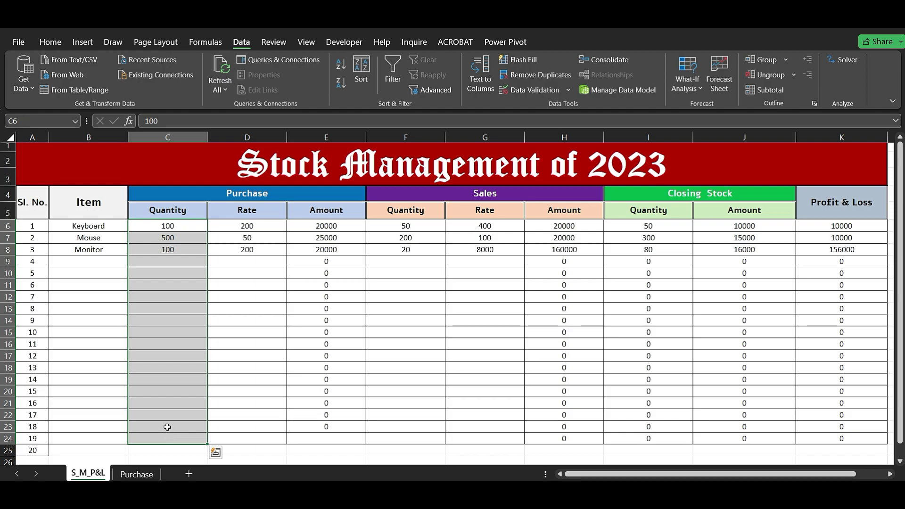
pyautogui.hotkey('ctrl', '1')
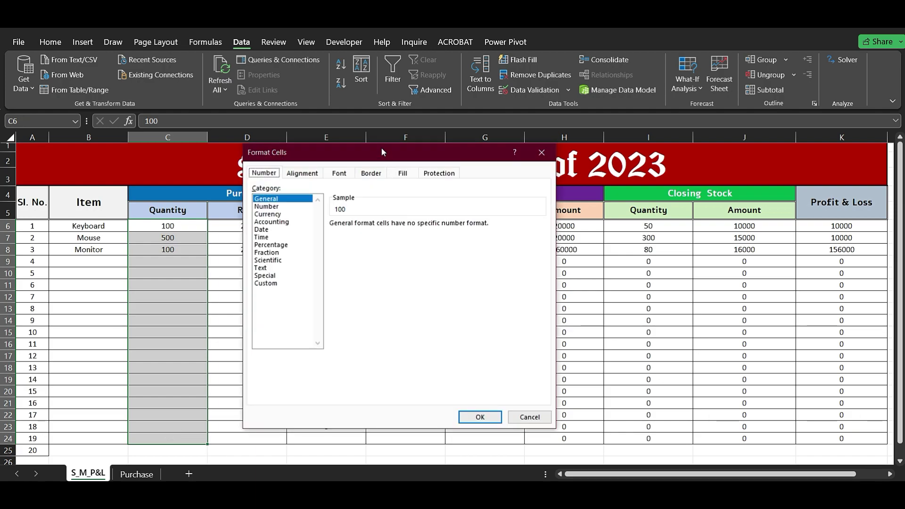
pyautogui.moveTo(382, 152); pyautogui.dragTo(381, 143)
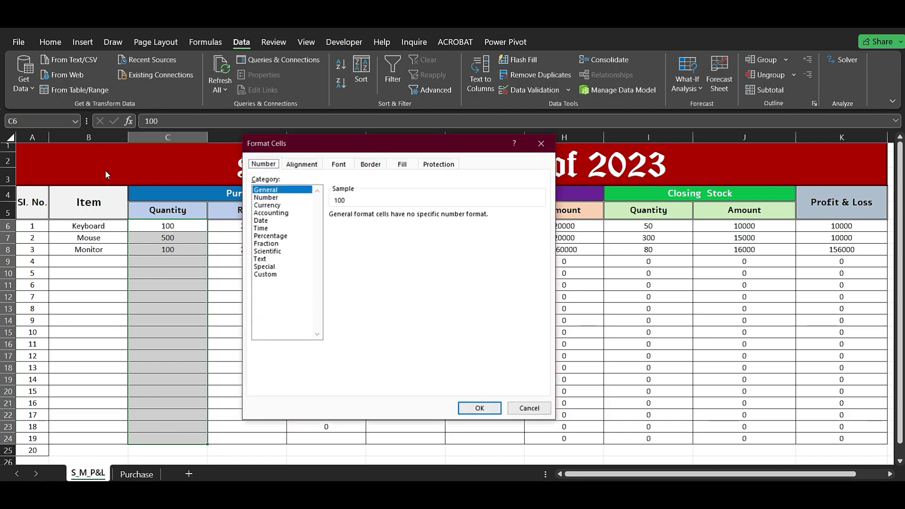
pyautogui.click(265, 273)
pyautogui.moveTo(362, 225); pyautogui.dragTo(332, 231)
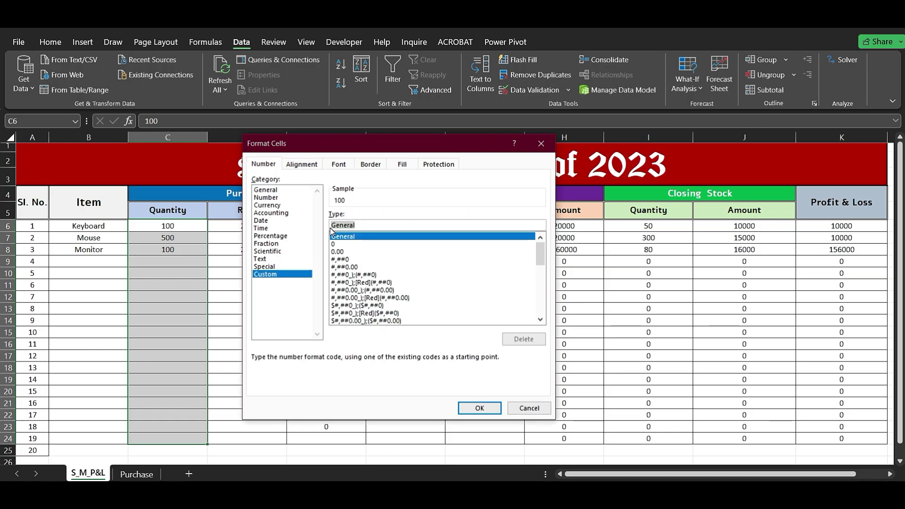
pyautogui.press('BackSpace')
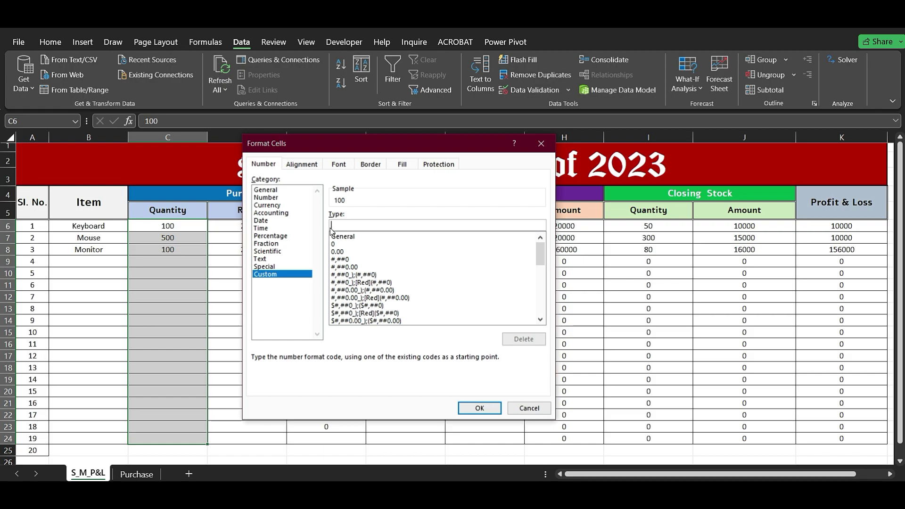
pyautogui.write('#')
pyautogui.write('"Pcs"')
pyautogui.click(480, 415)
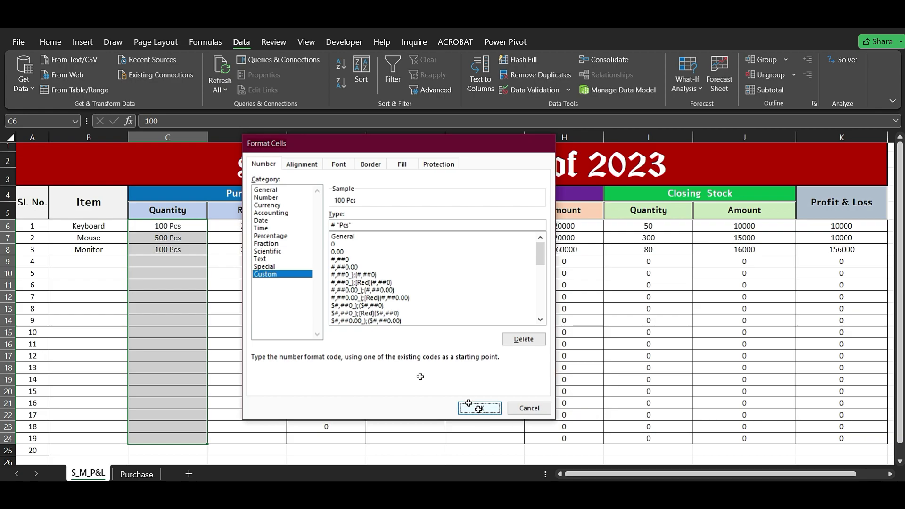
pyautogui.click(182, 238)
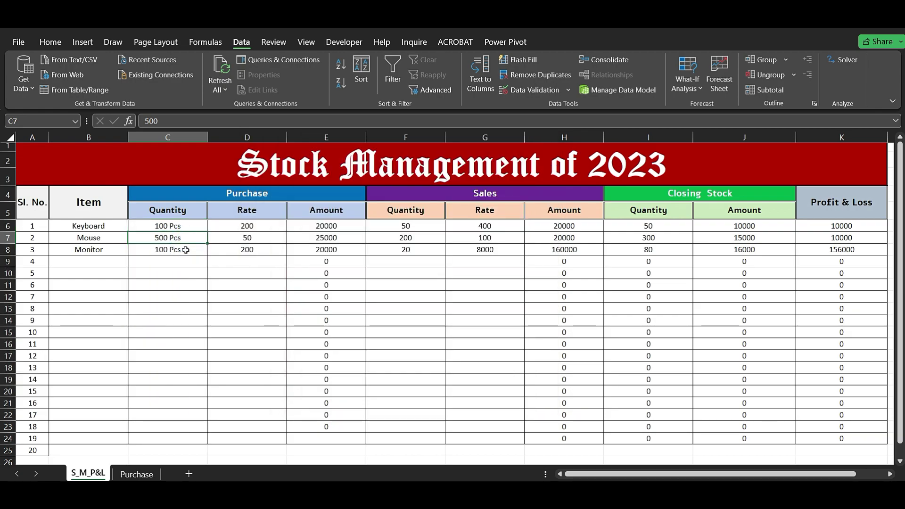
# Apply the custom number format # "Rs." to the purchase rates in D6:D24
pyautogui.moveTo(259, 226); pyautogui.dragTo(247, 440)
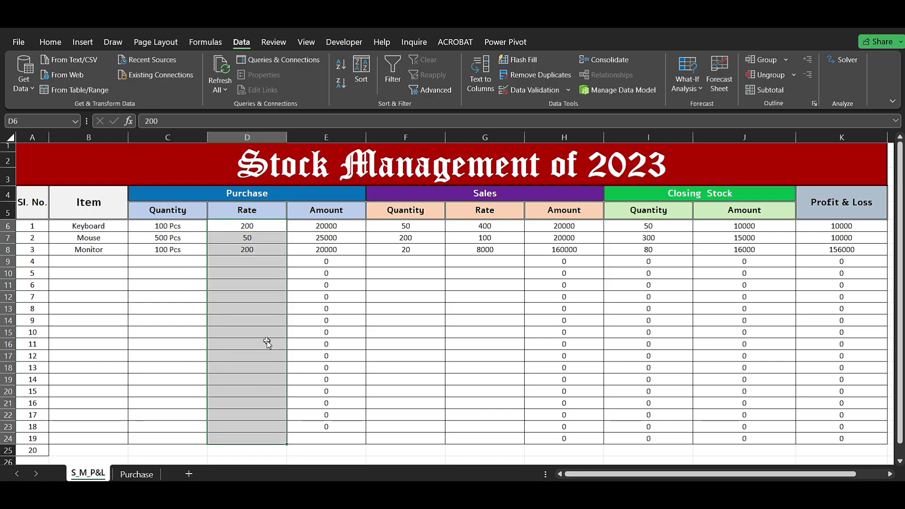
pyautogui.hotkey('ctrl', '1')
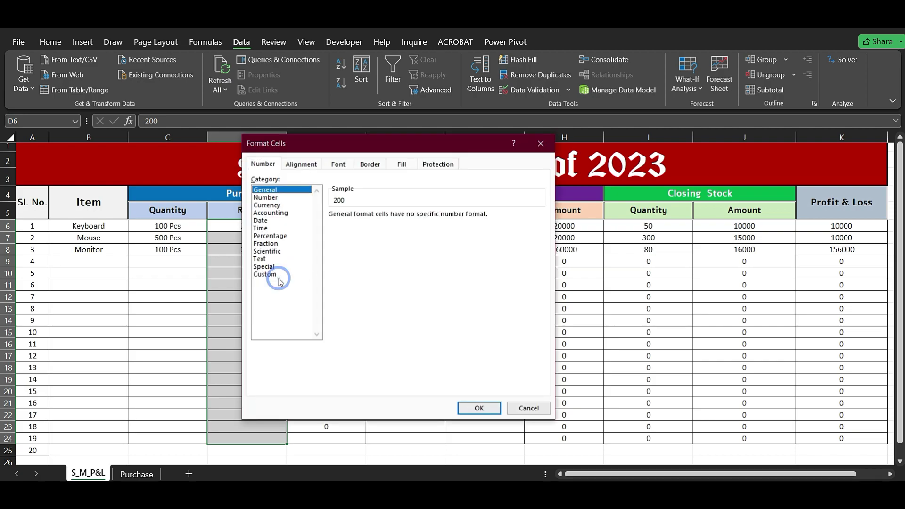
pyautogui.click(278, 274)
pyautogui.moveTo(358, 227); pyautogui.dragTo(330, 228)
pyautogui.write('#')
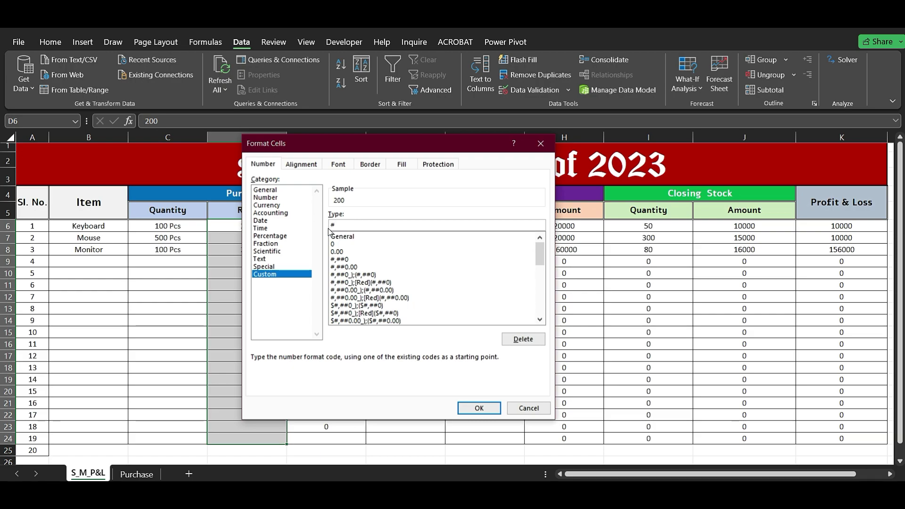
pyautogui.write(' "Rs.')
pyautogui.click(479, 408)
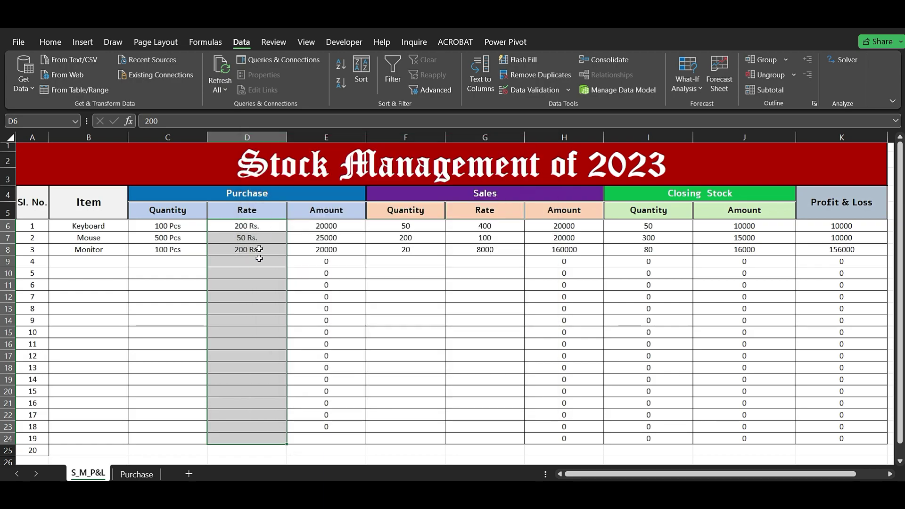
pyautogui.click(260, 254)
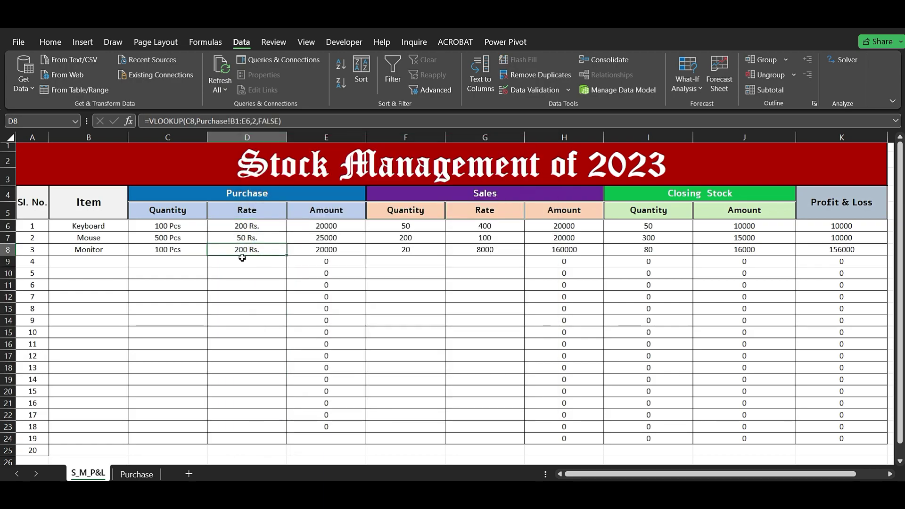
# Fill the Monitor item cell with its dropdown down to B9 and choose Ram as the item there
pyautogui.click(95, 251)
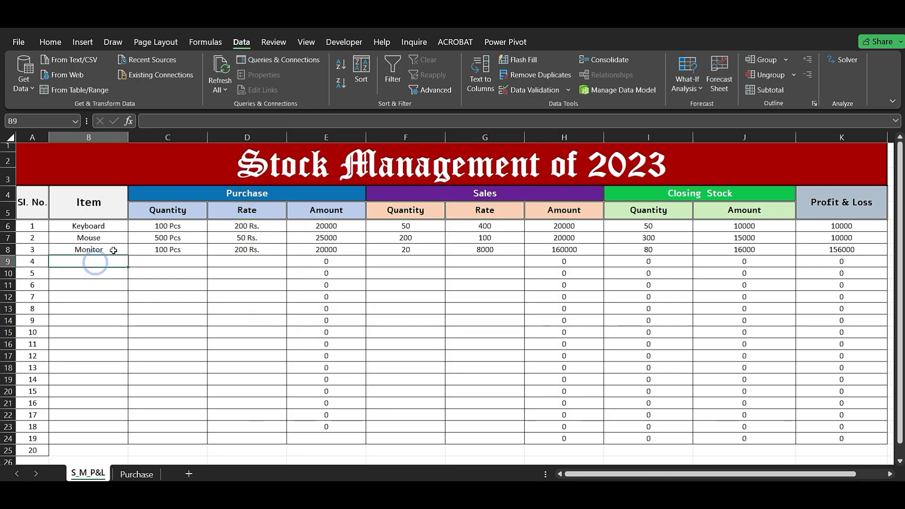
pyautogui.moveTo(128, 255); pyautogui.dragTo(127, 266)
pyautogui.click(109, 262)
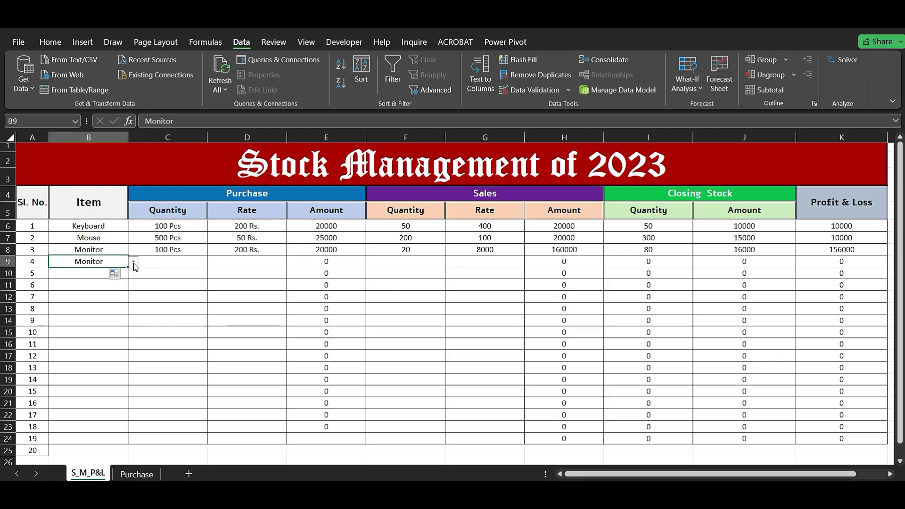
pyautogui.click(133, 262)
pyautogui.click(109, 294)
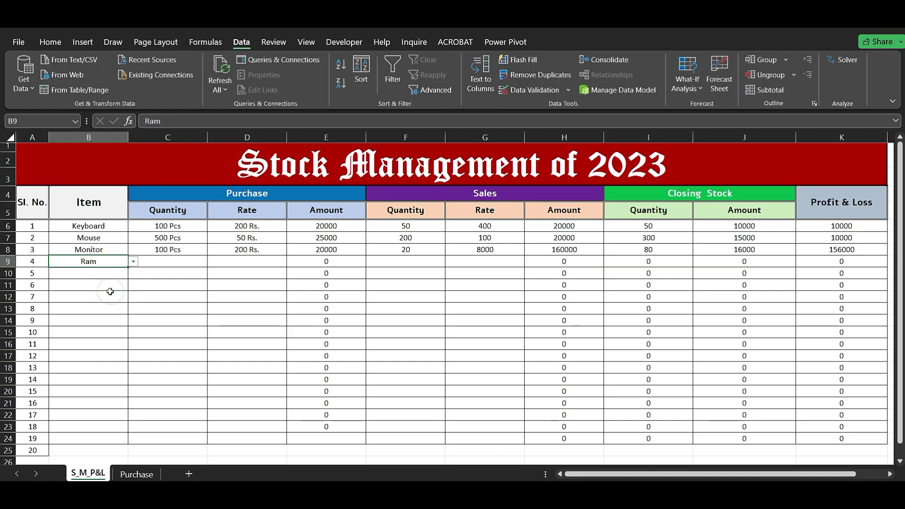
# Fill the purchase quantity lookup from C8 down to C9 and check the Ram's quantity on the Purchase sheet
pyautogui.click(154, 263)
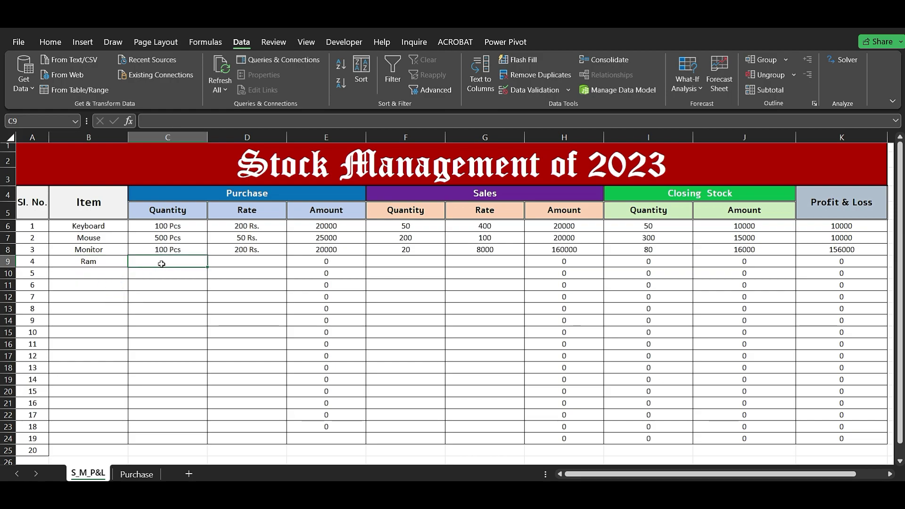
pyautogui.click(182, 248)
pyautogui.moveTo(207, 255); pyautogui.dragTo(208, 267)
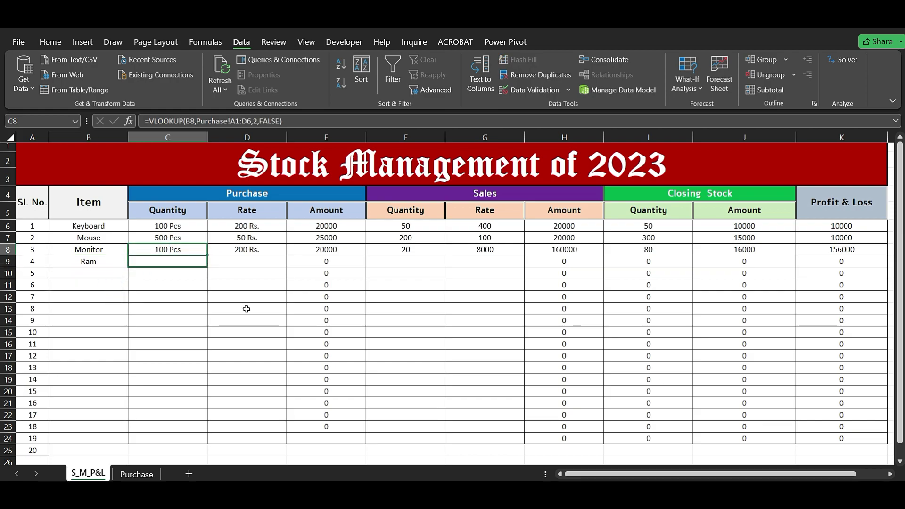
pyautogui.click(137, 474)
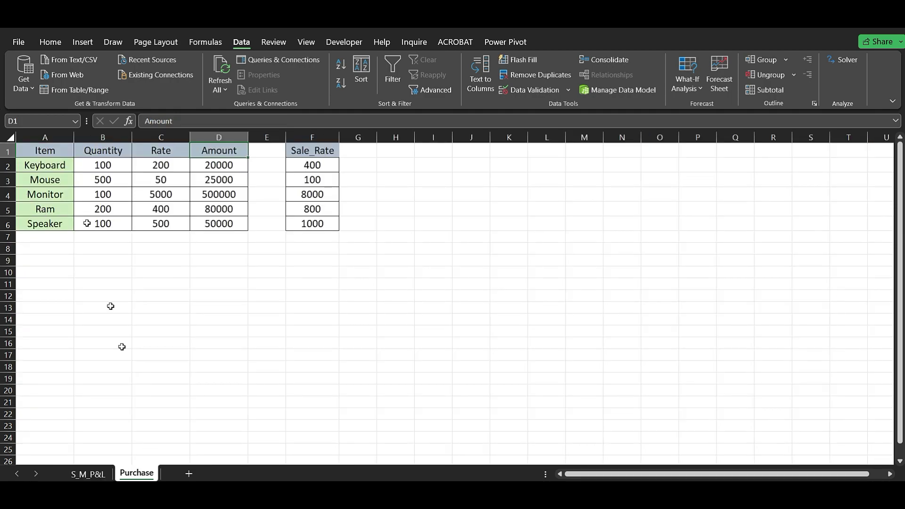
pyautogui.click(92, 474)
# Fill the lookup formula from C9 across to D9 to get the Ram's purchase rate
pyautogui.click(176, 262)
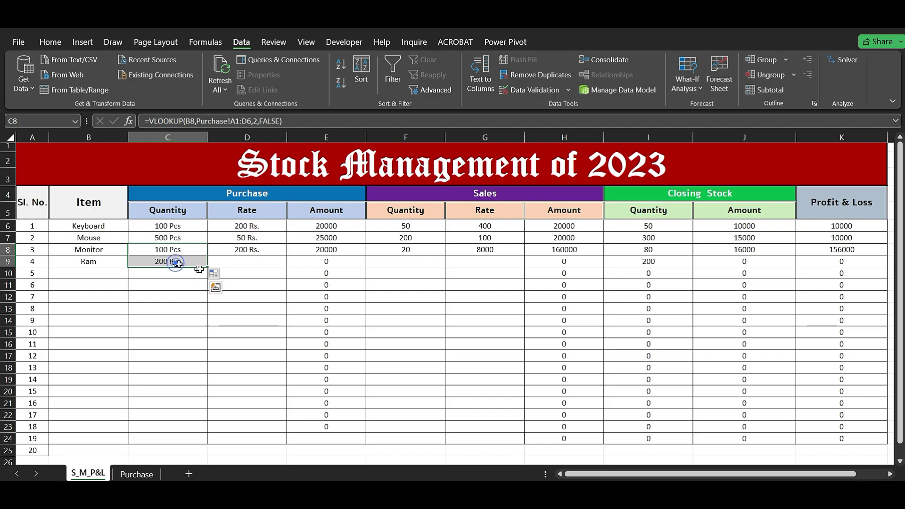
pyautogui.moveTo(208, 267); pyautogui.dragTo(266, 266)
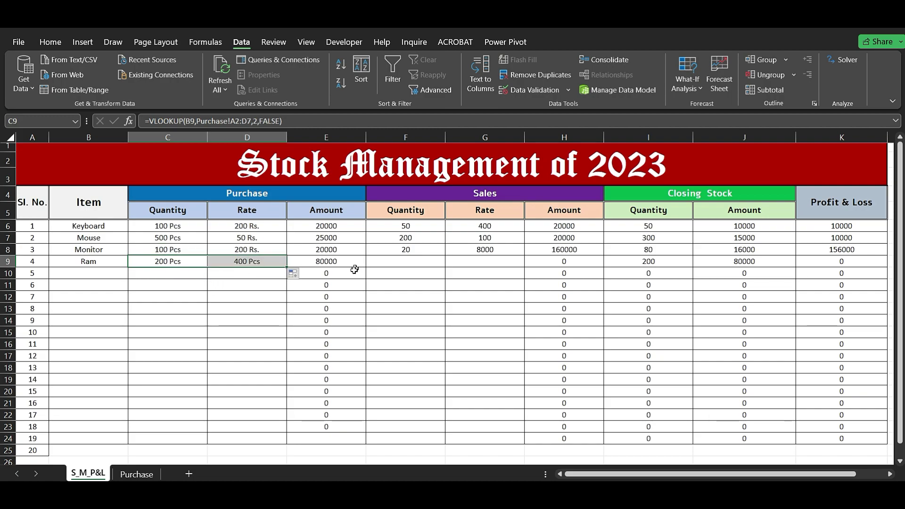
pyautogui.click(375, 260)
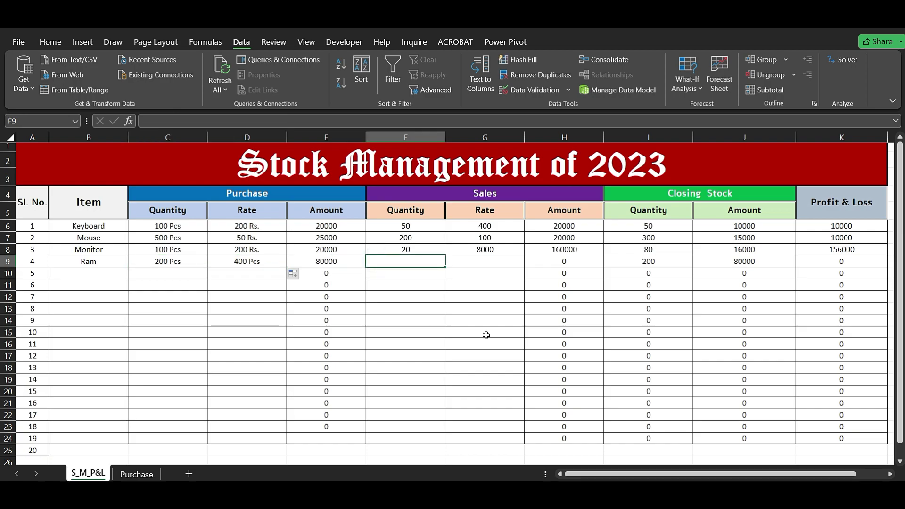